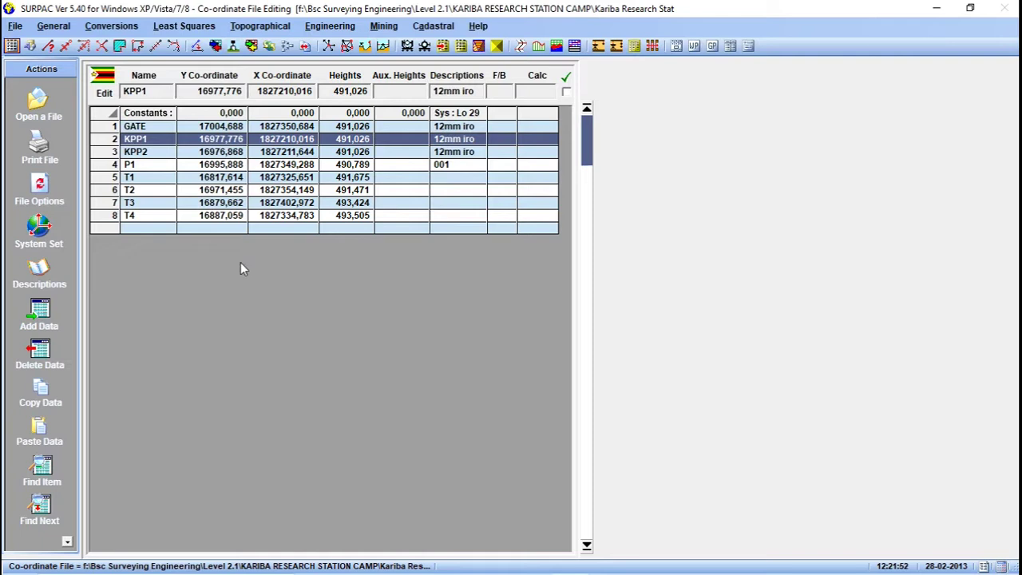
Open the general observation file for editing, and start Field Traverse Calculations.
left_click(266, 30)
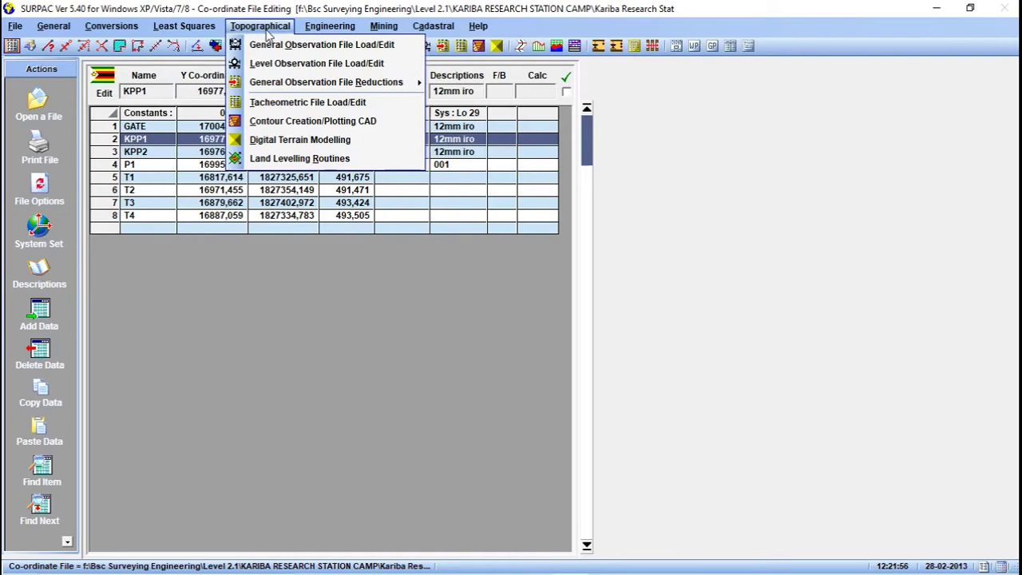
left_click(273, 45)
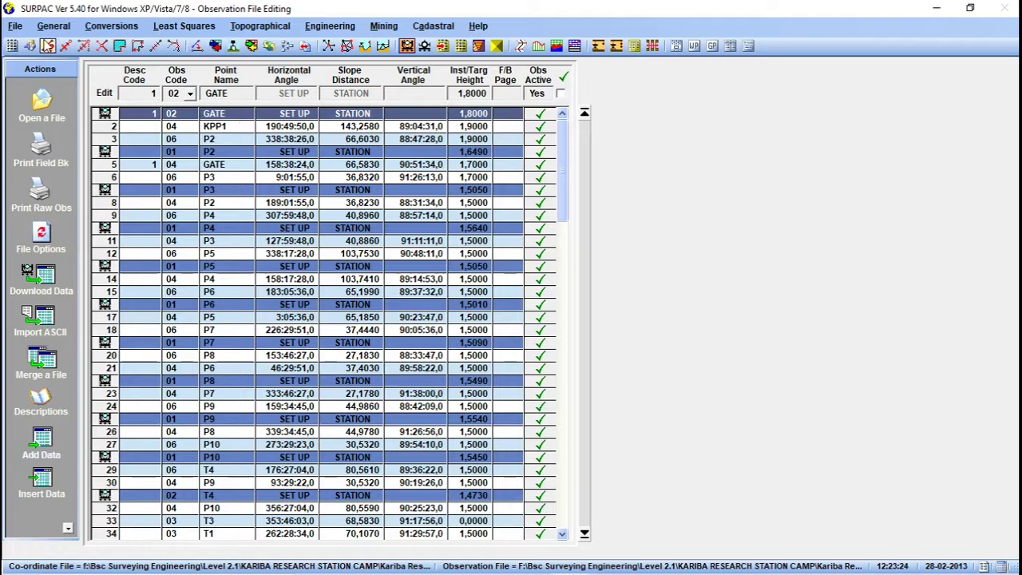
left_click(53, 27)
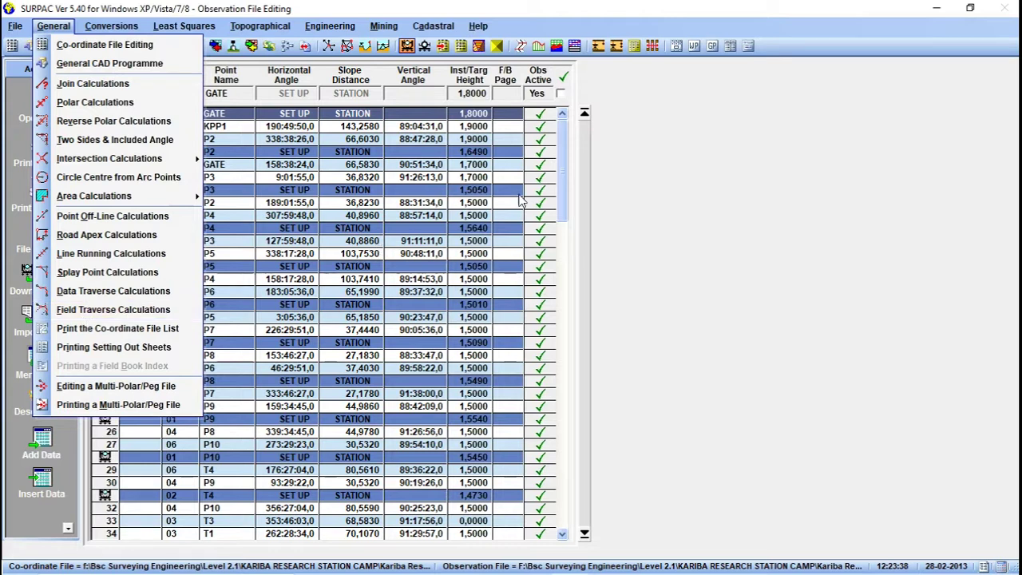
left_click(665, 170)
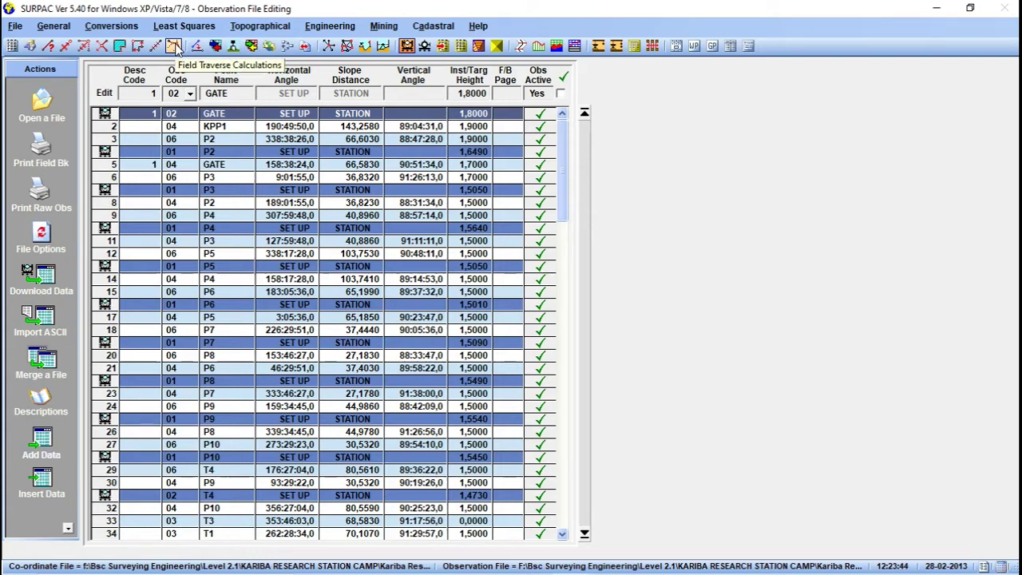
left_click(53, 27)
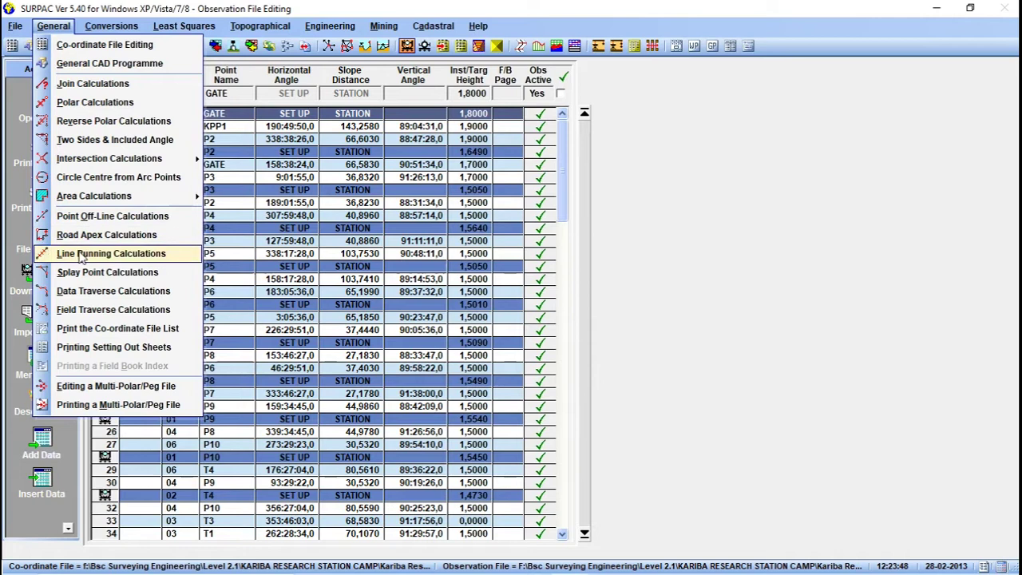
left_click(93, 312)
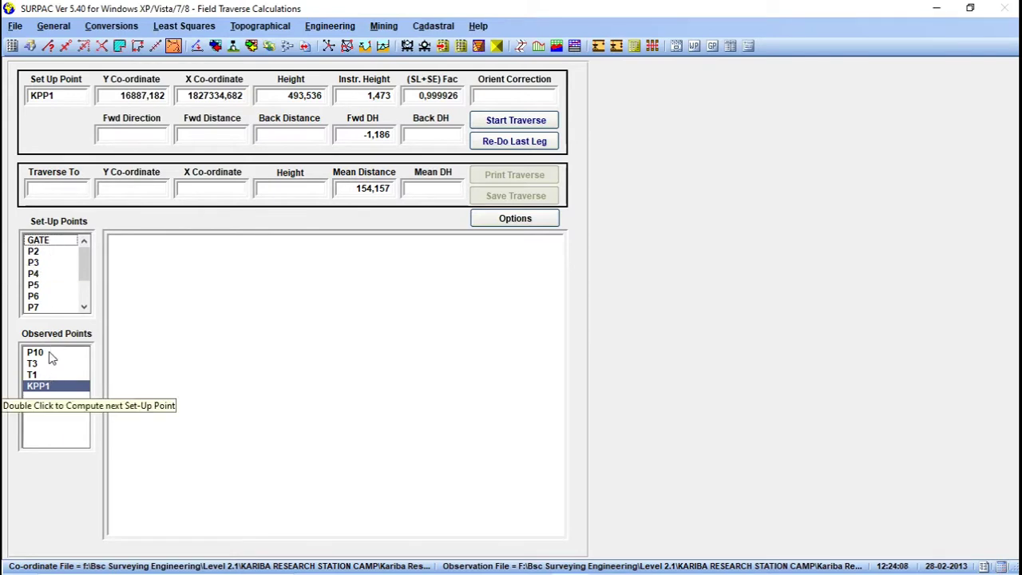
Compute the field traverse from set-up point GATE, leg by leg through P2 to P10 and on to T4.
left_click(51, 244)
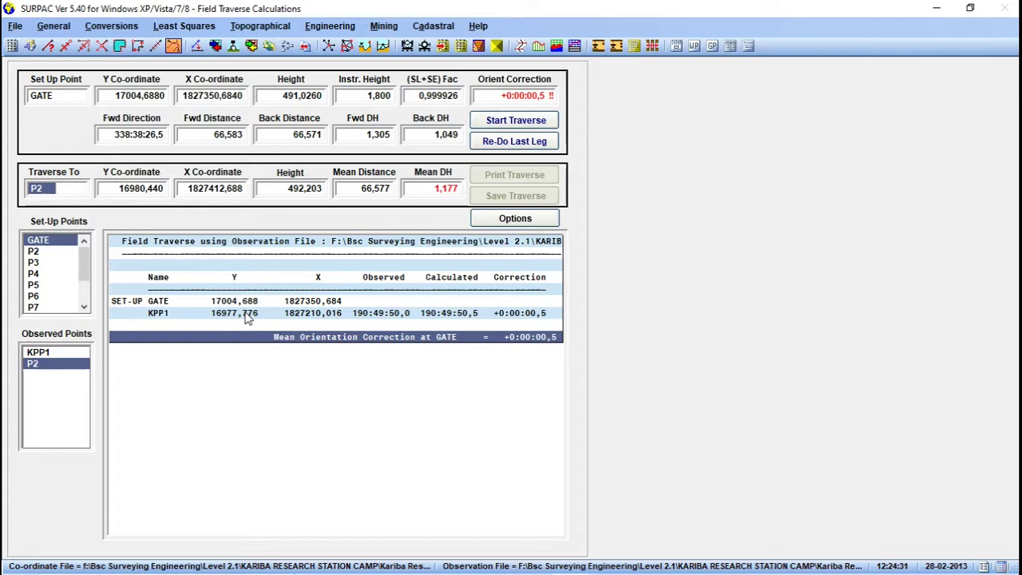
double_click(33, 364)
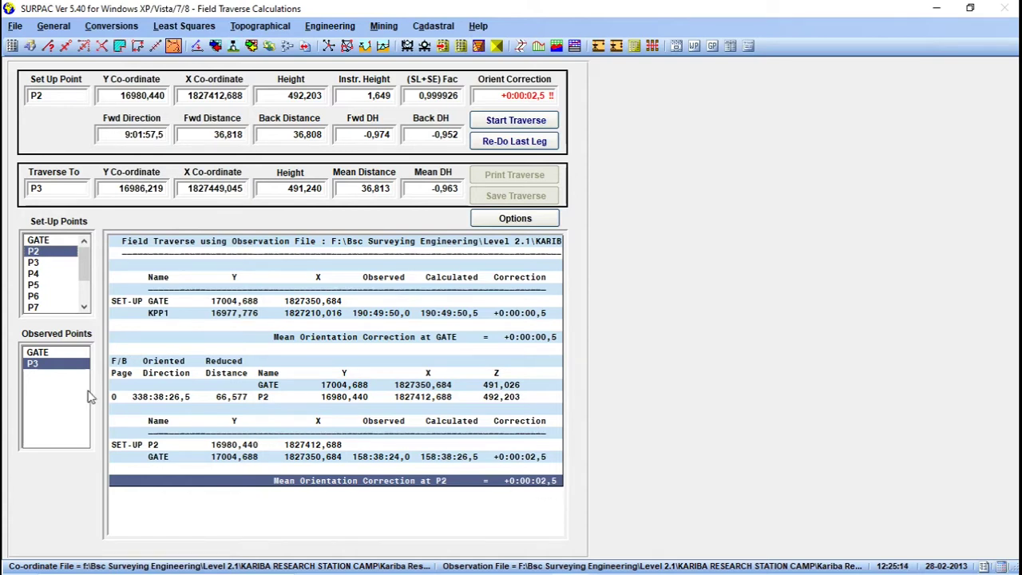
double_click(33, 364)
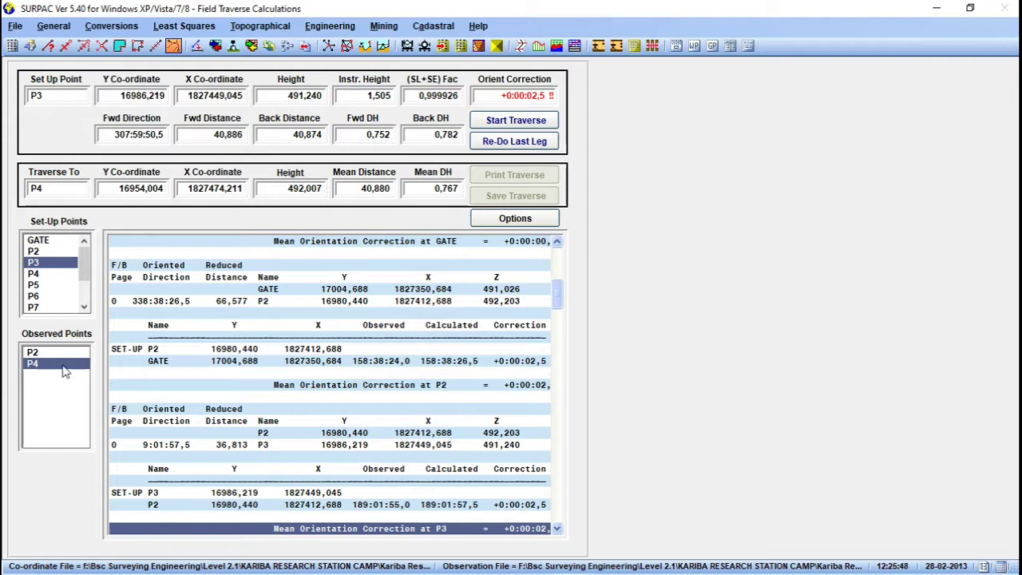
double_click(36, 363)
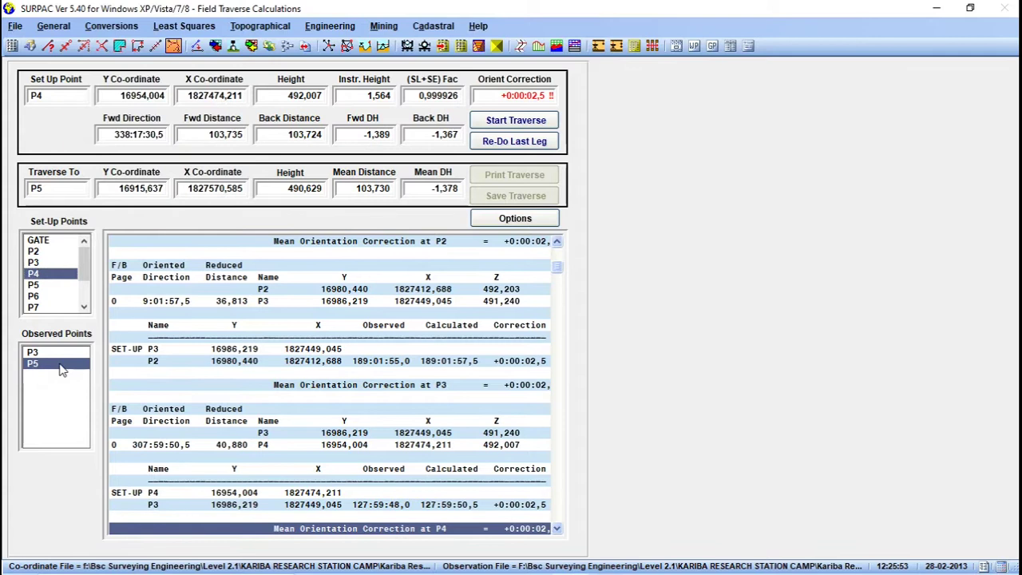
double_click(36, 364)
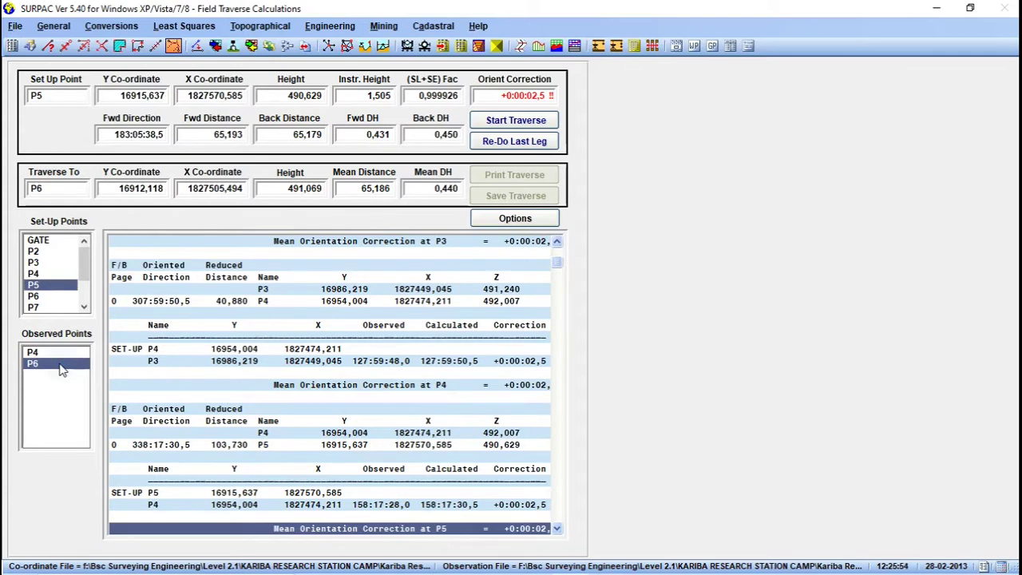
double_click(63, 366)
double_click(63, 364)
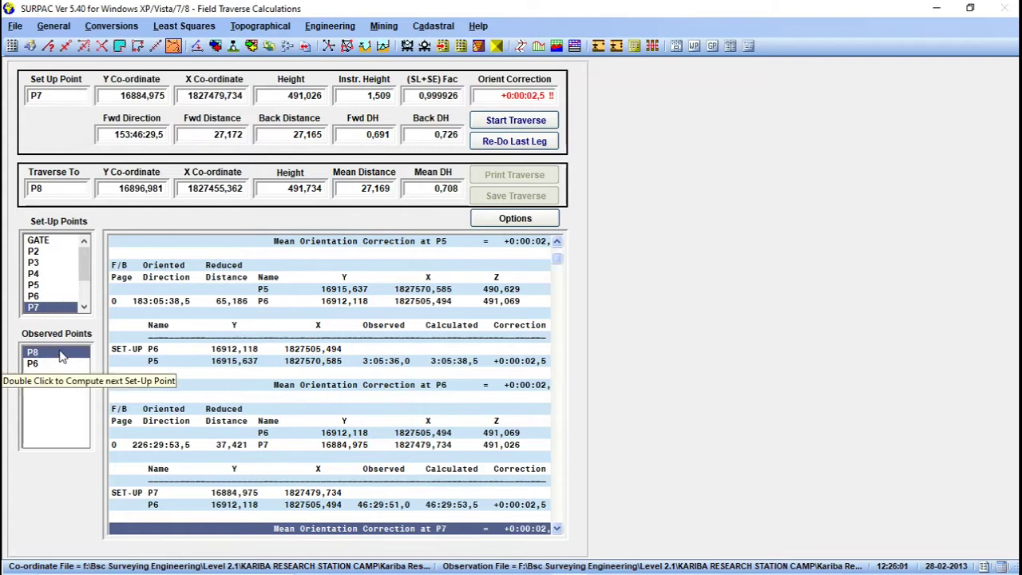
double_click(62, 353)
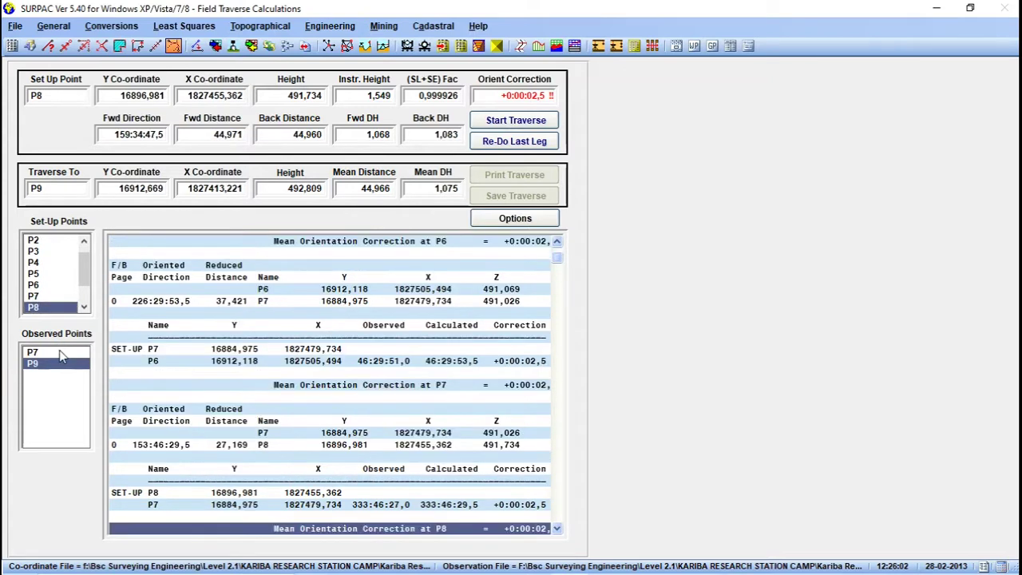
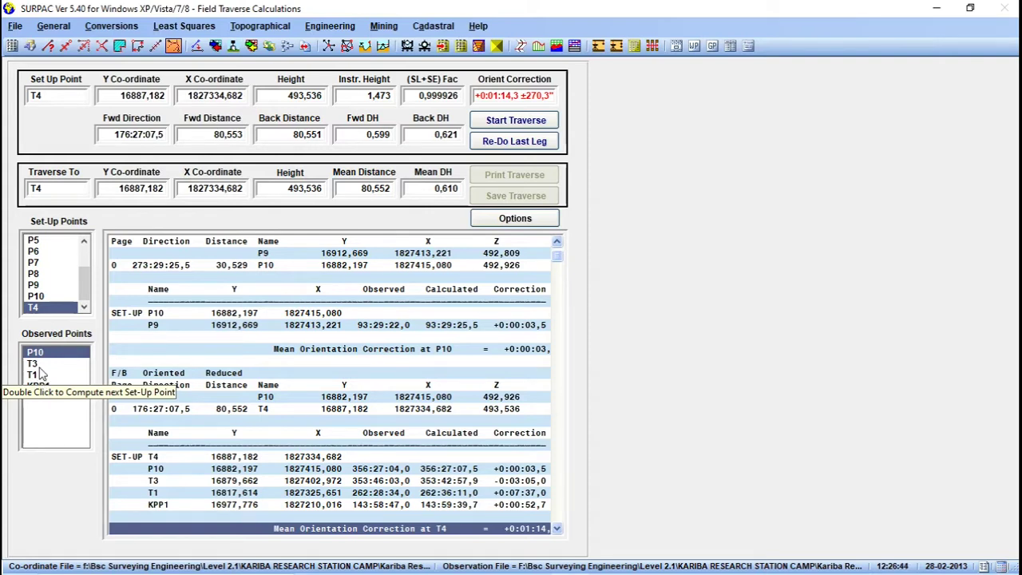
Check the traverse closure from T4 onto existing points T3 and T1, ignoring the adjustment for both.
left_click(35, 364)
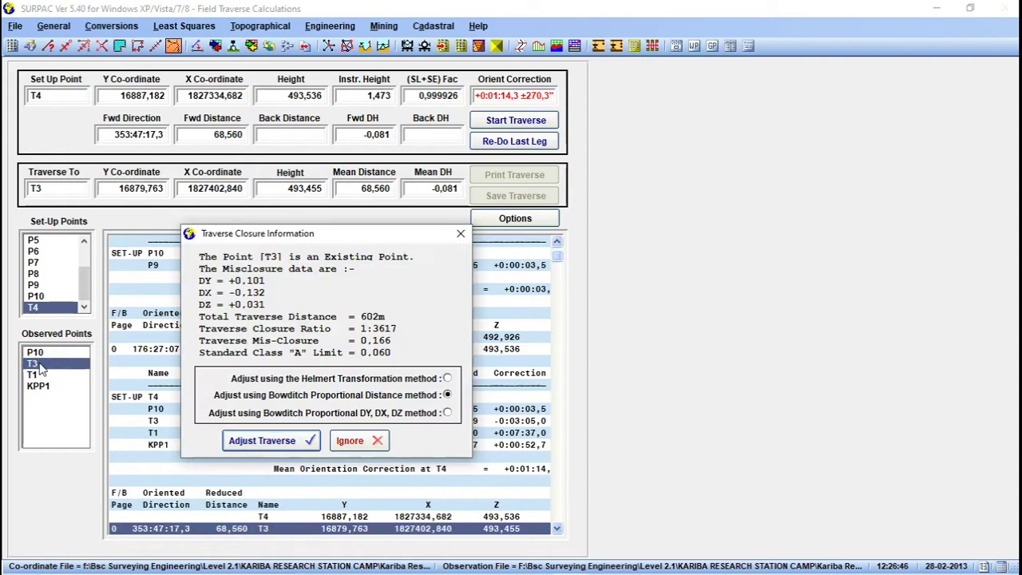
left_click(349, 442)
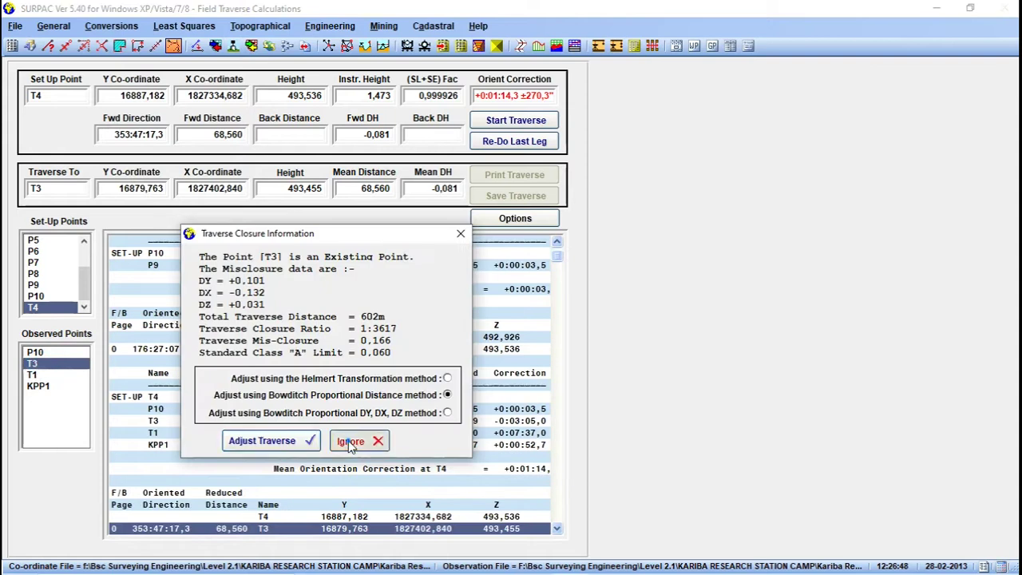
left_click(32, 374)
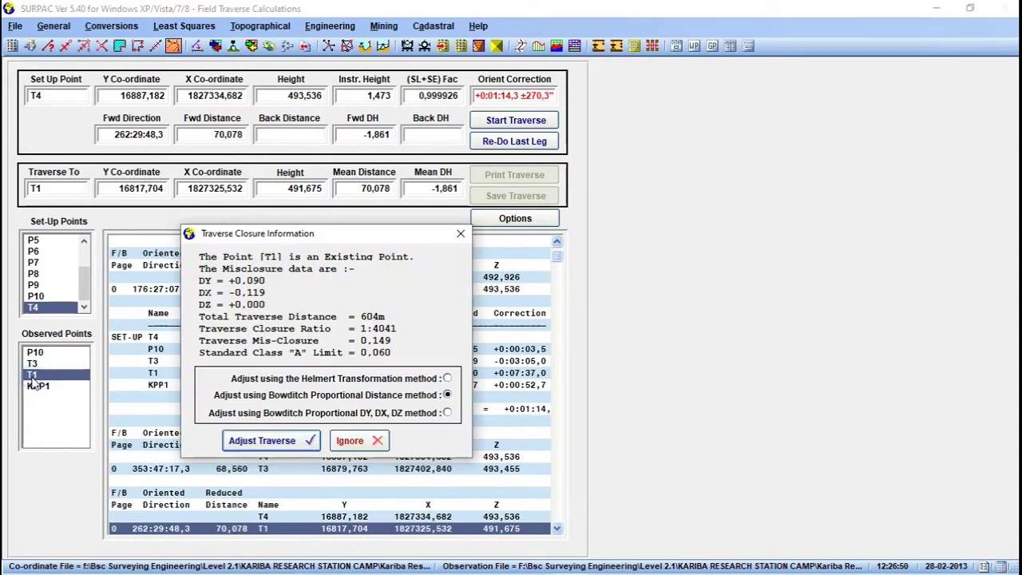
left_click(349, 442)
Close the traverse from T4 onto KPP1 and adjust it using the Bowditch Proportional Distance method.
left_click(50, 388)
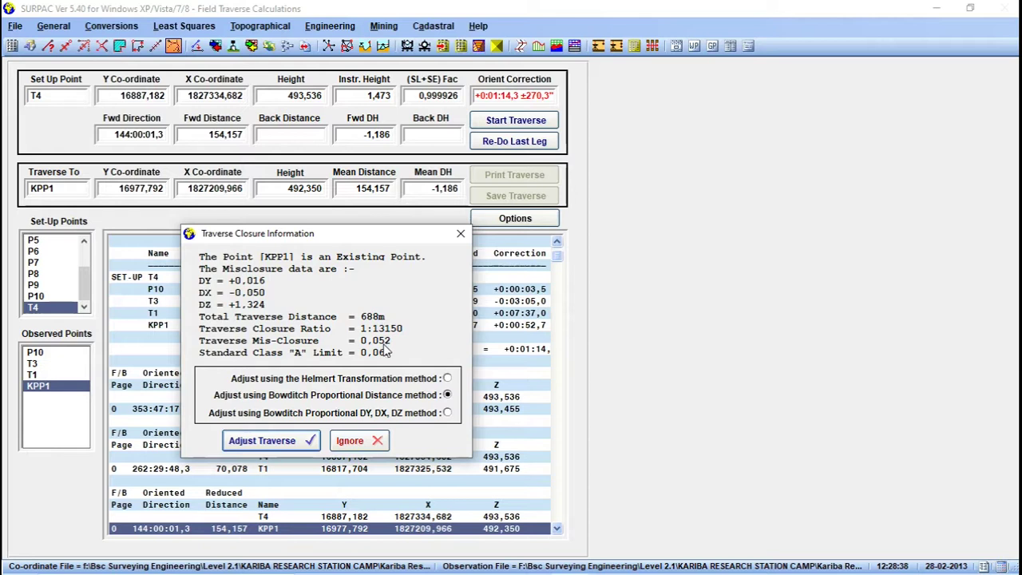
left_click(278, 449)
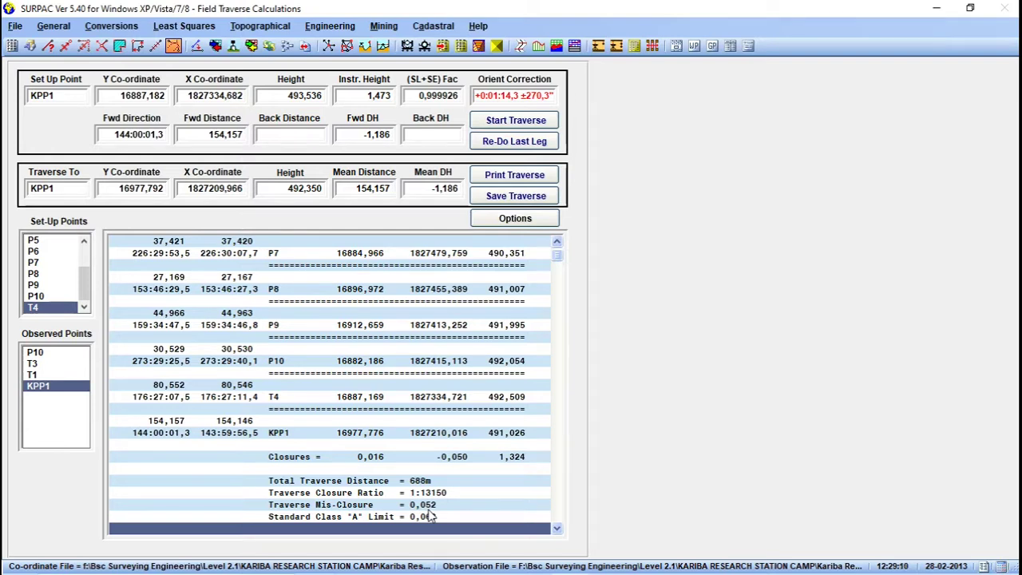
Review the printable traverse calculation listing and export it to the Desktop as an ASCII text file named traverse.
left_click(518, 177)
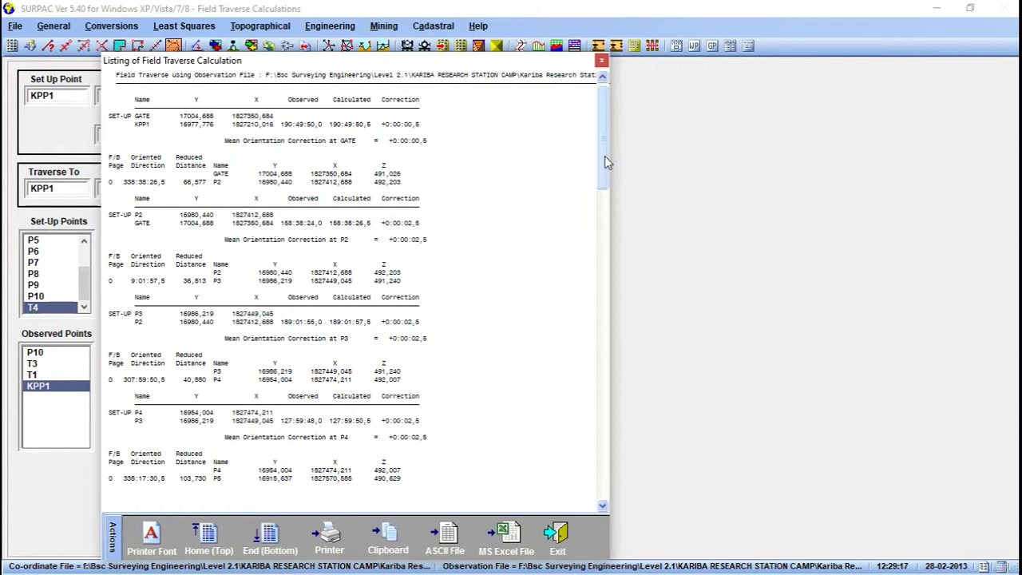
left_click(605, 290)
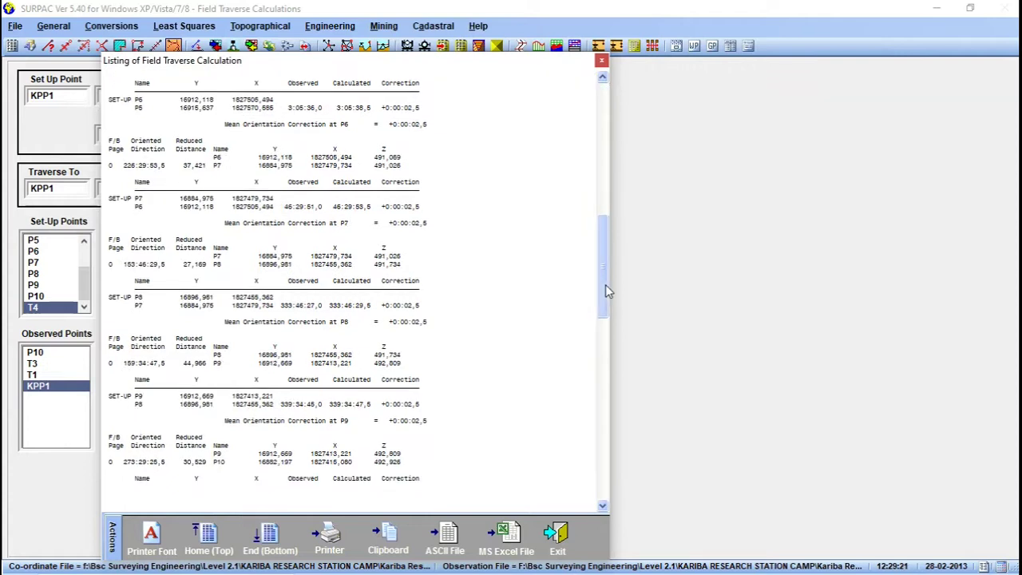
left_click_drag(605, 292, 608, 477)
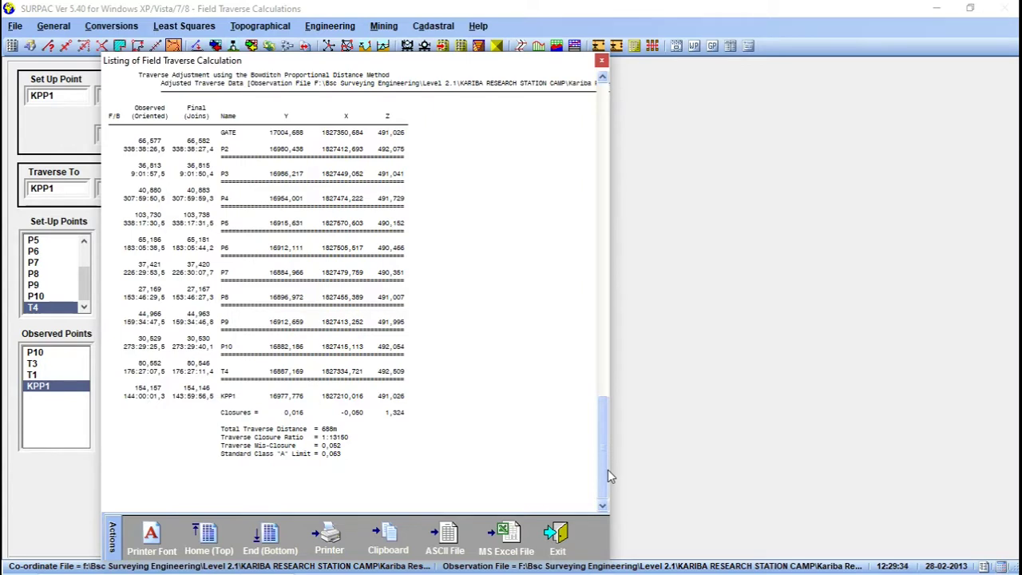
left_click(448, 541)
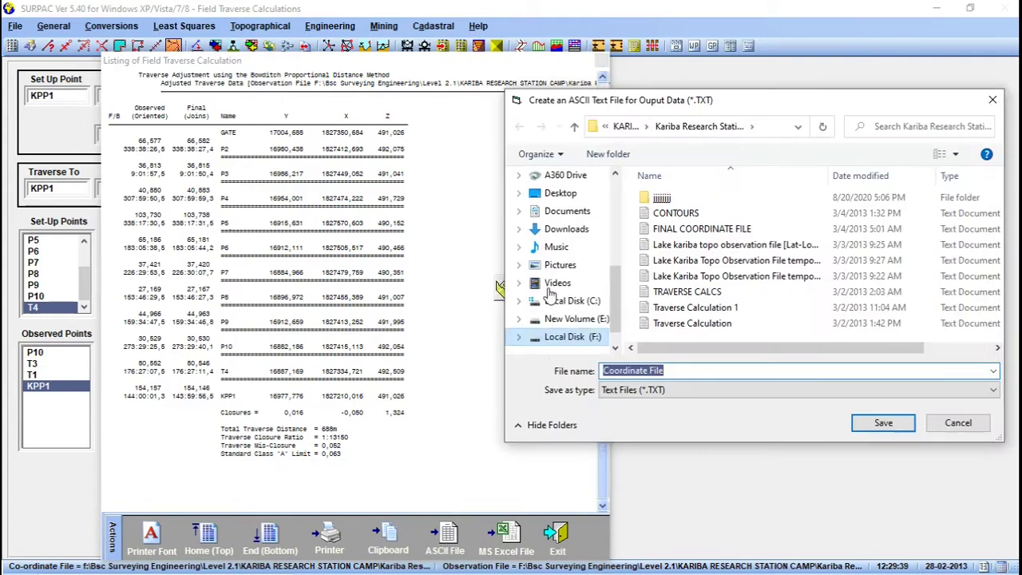
left_click(571, 194)
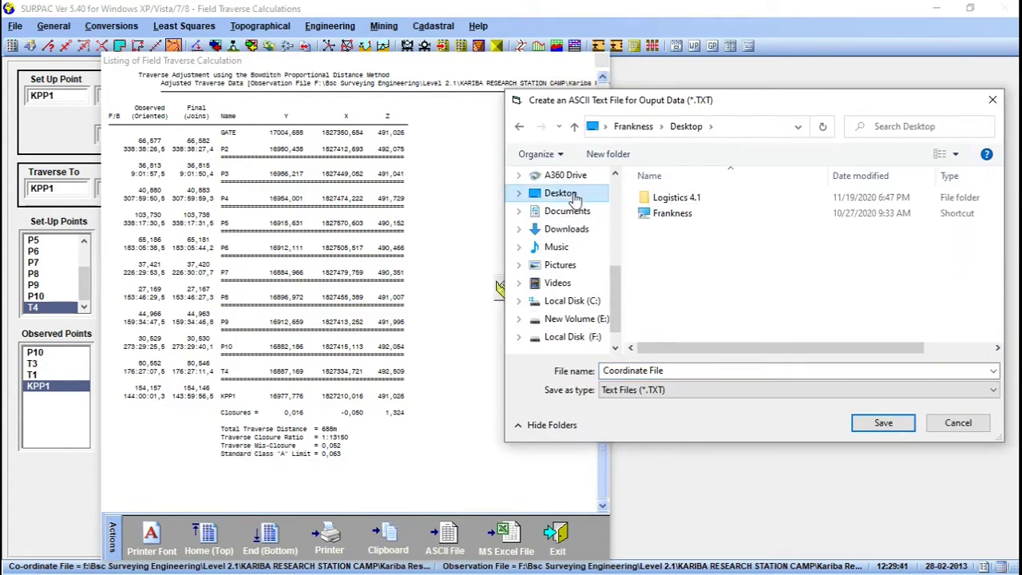
left_click(710, 372)
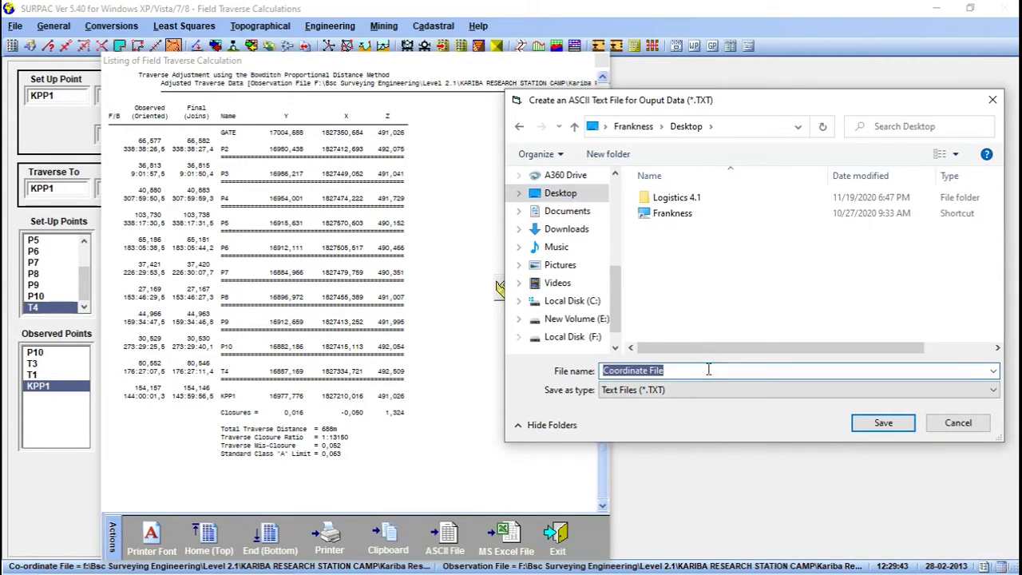
type("travesr")
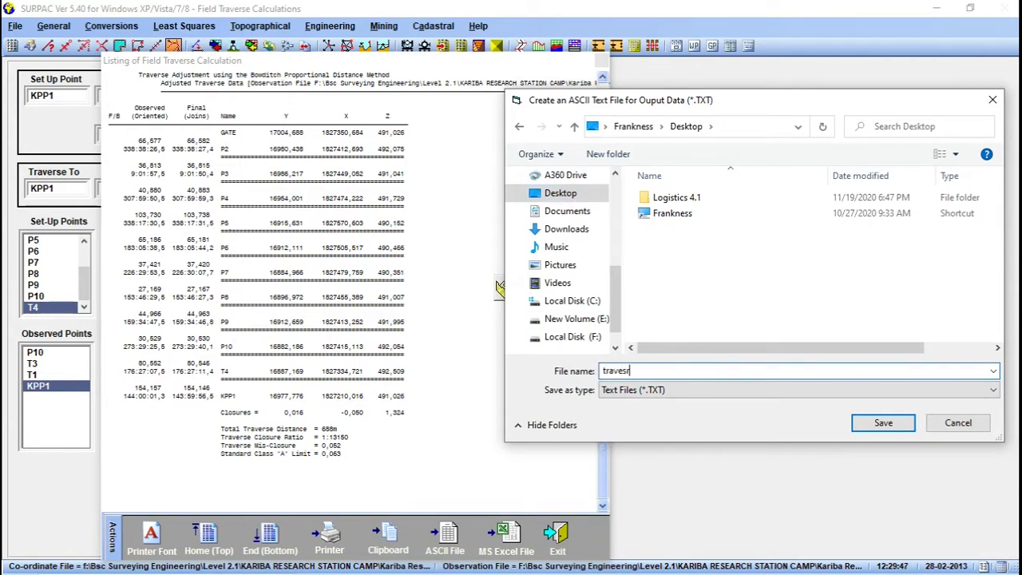
key("BackSpace")
type("rse")
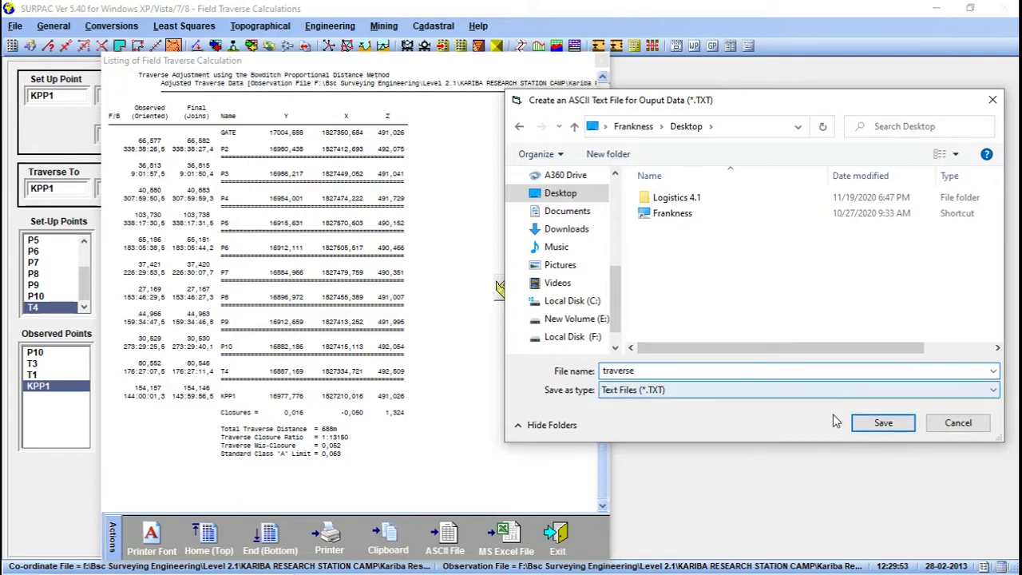
left_click(878, 425)
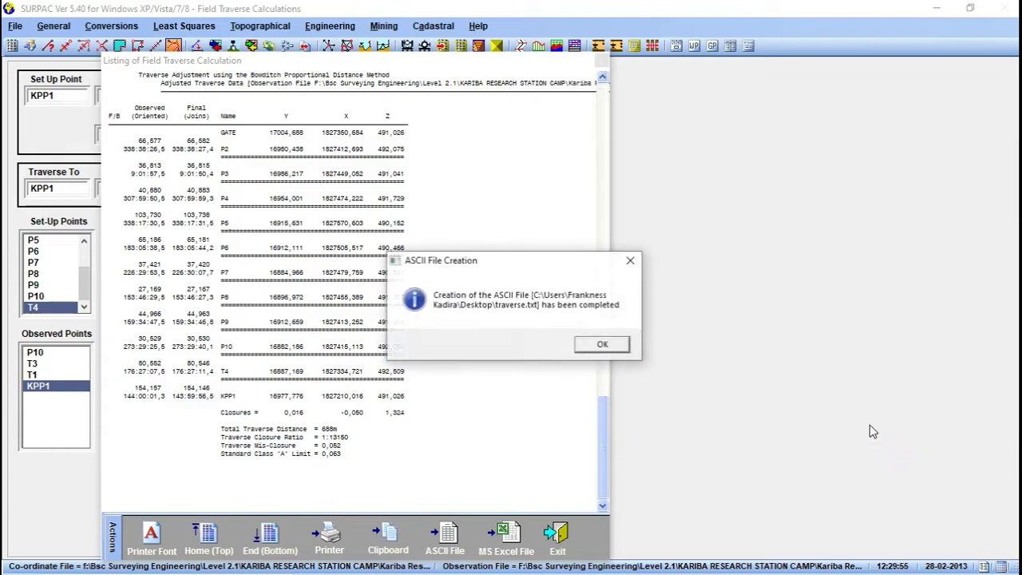
left_click(603, 346)
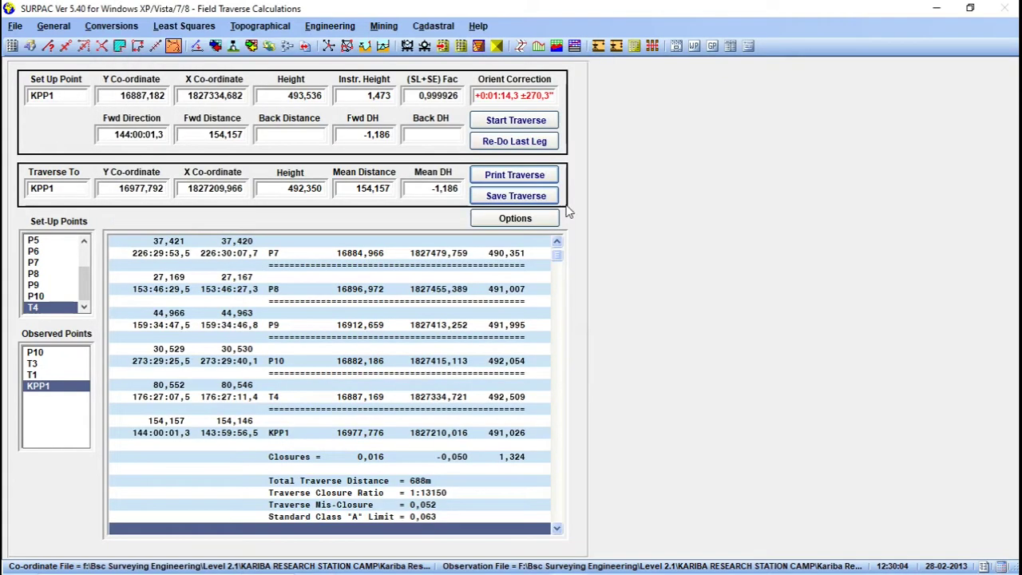
Save the adjusted traverse points to the co-ordinate file, adopting the current values for existing point T4.
left_click(521, 196)
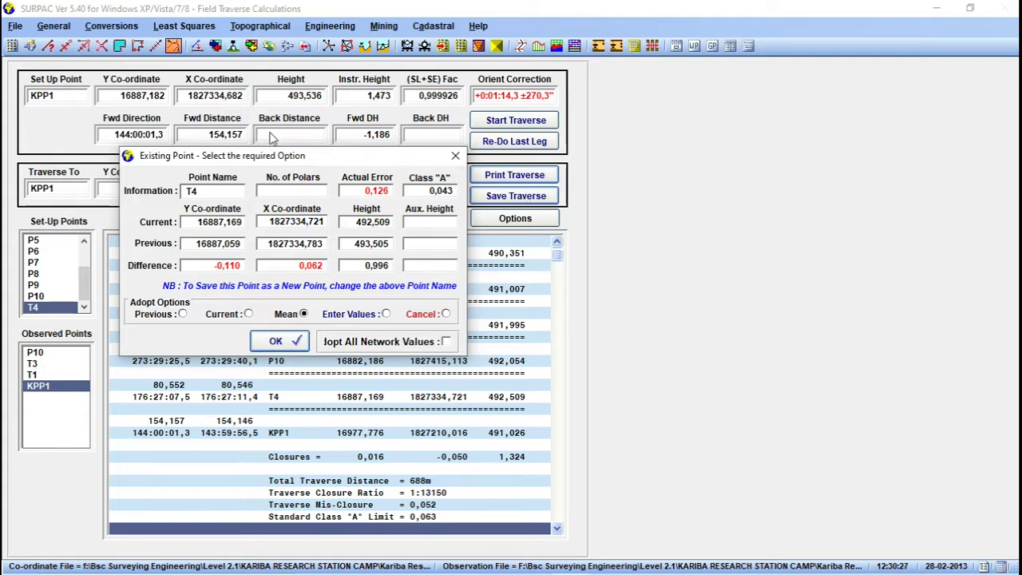
left_click_drag(281, 154, 184, 257)
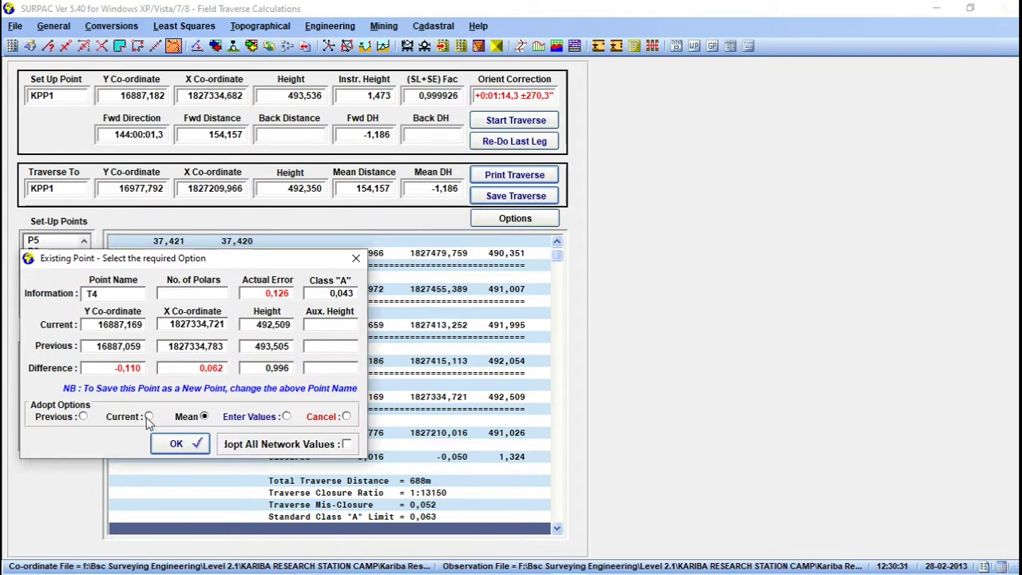
left_click(171, 442)
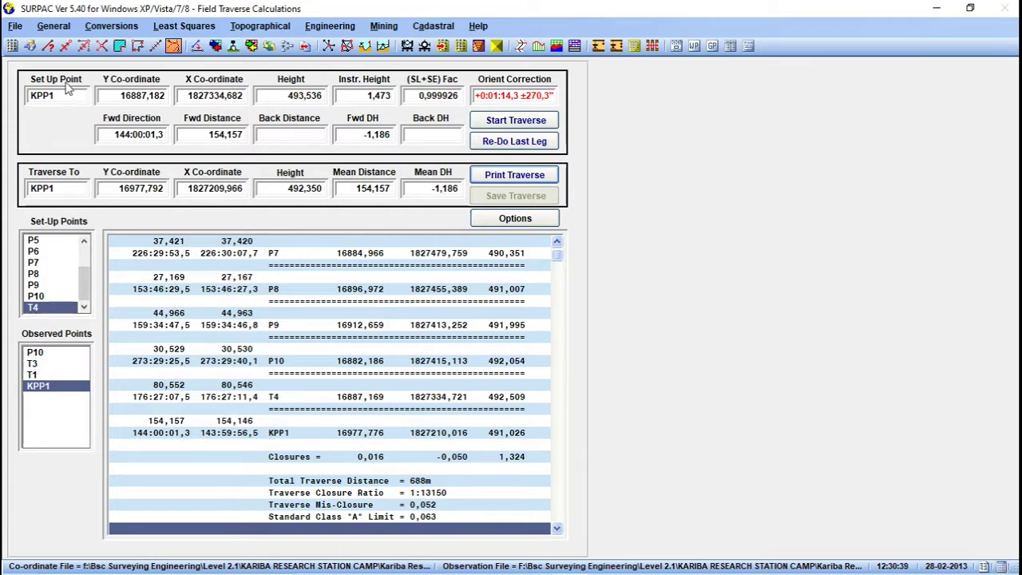
Return to co-ordinate file editing to check the saved traverse points.
left_click(48, 27)
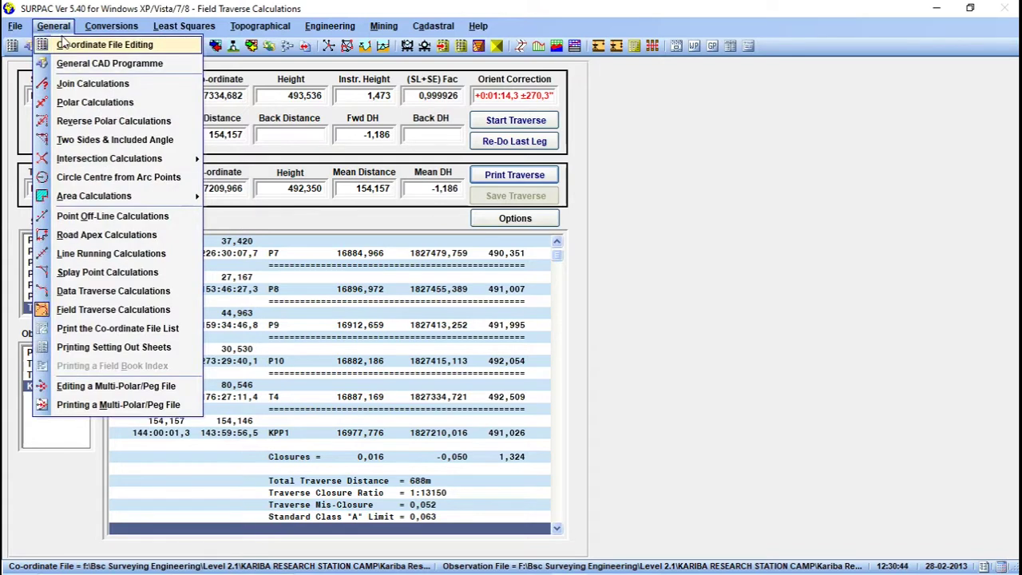
left_click(62, 41)
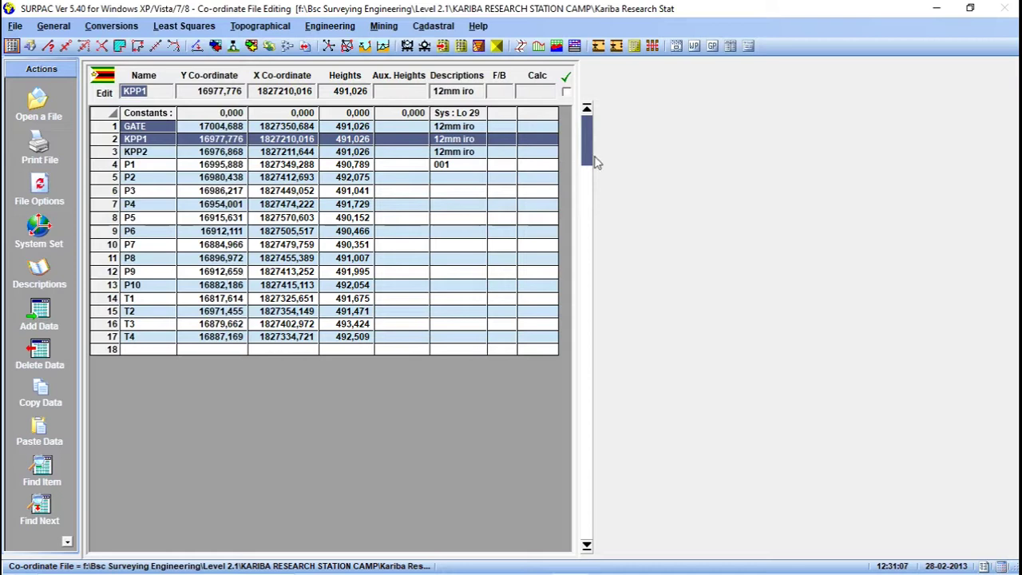
left_click(433, 27)
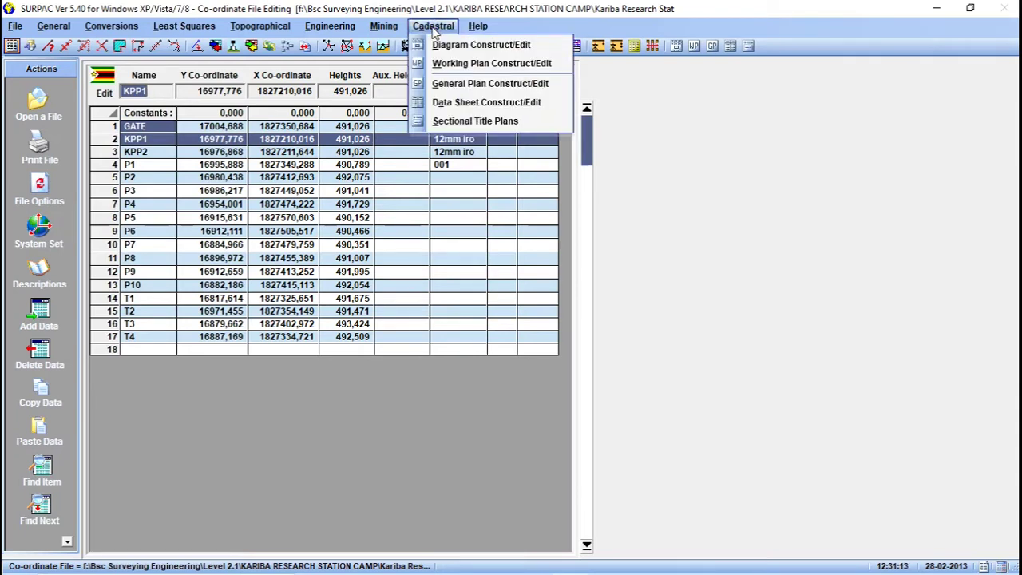
Open the working plan editor and set up Sheet No.02 with the proposed parameters, excluding other text items from the General Plans.
left_click(443, 63)
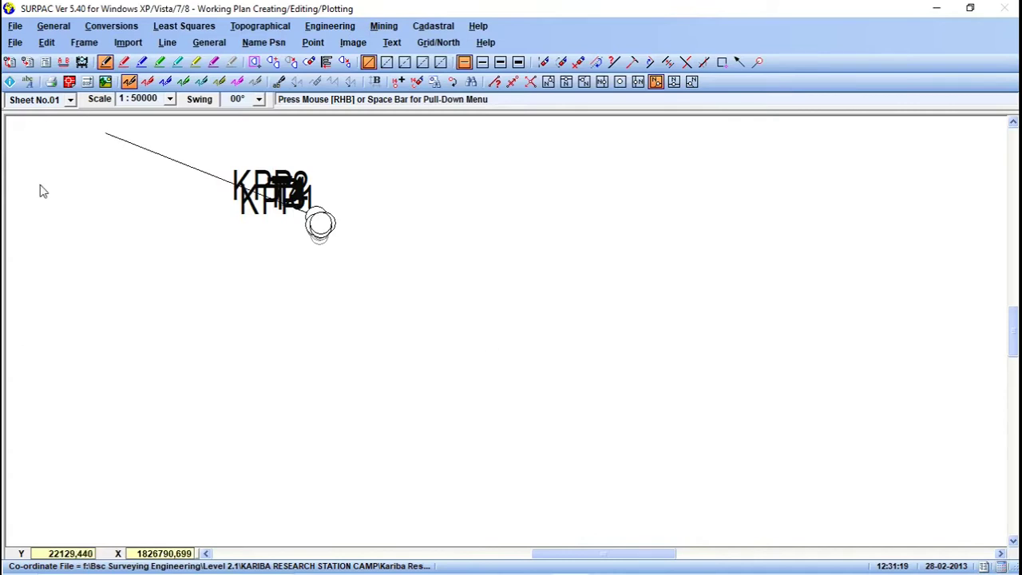
left_click(30, 101)
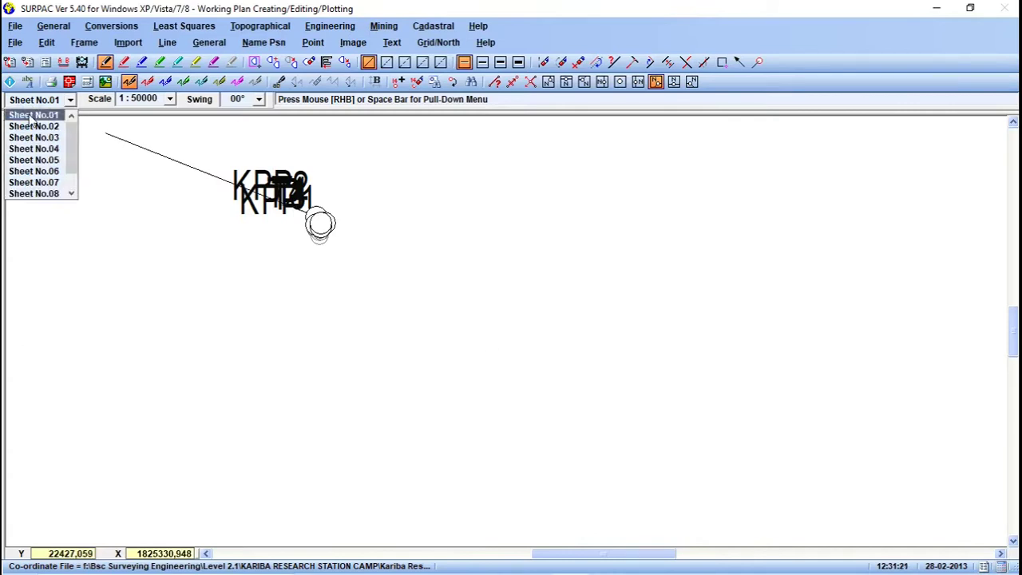
left_click(31, 127)
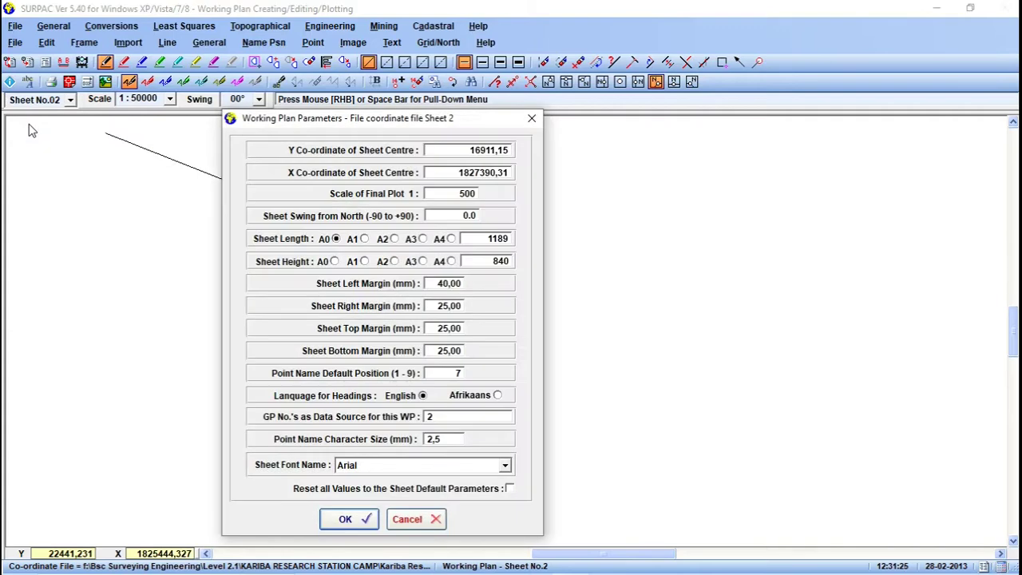
left_click(340, 520)
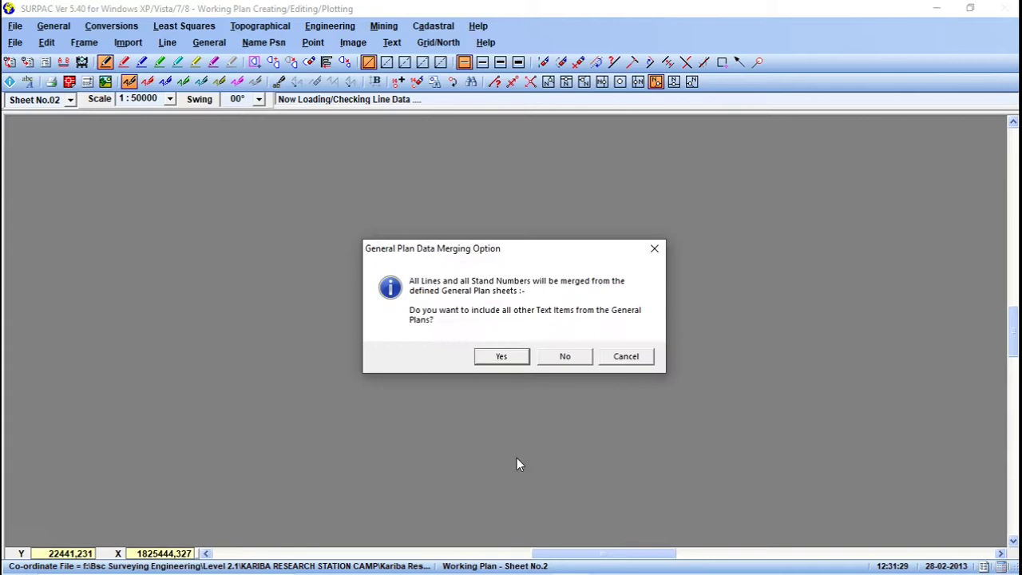
left_click_drag(527, 247, 666, 166)
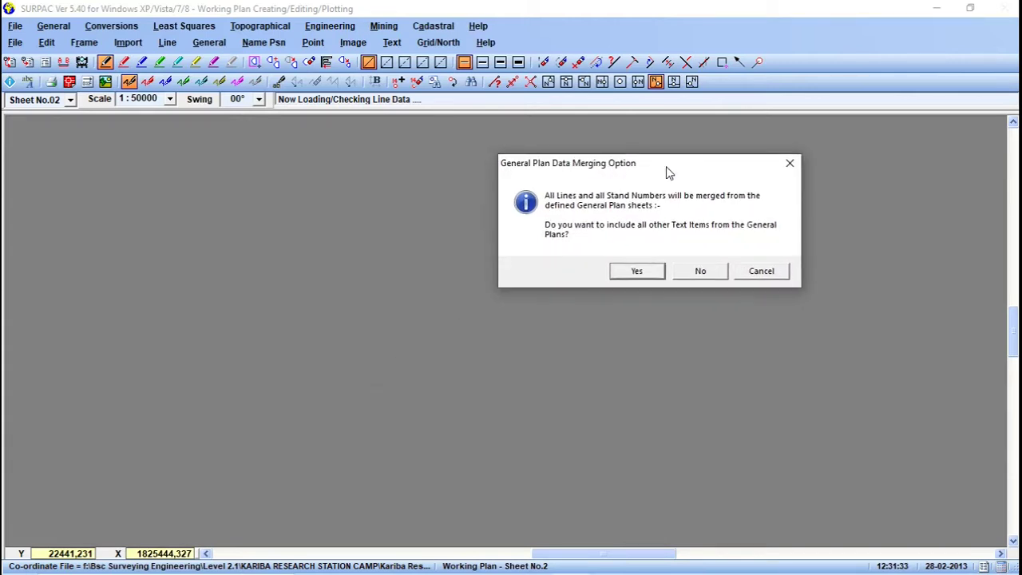
left_click(691, 272)
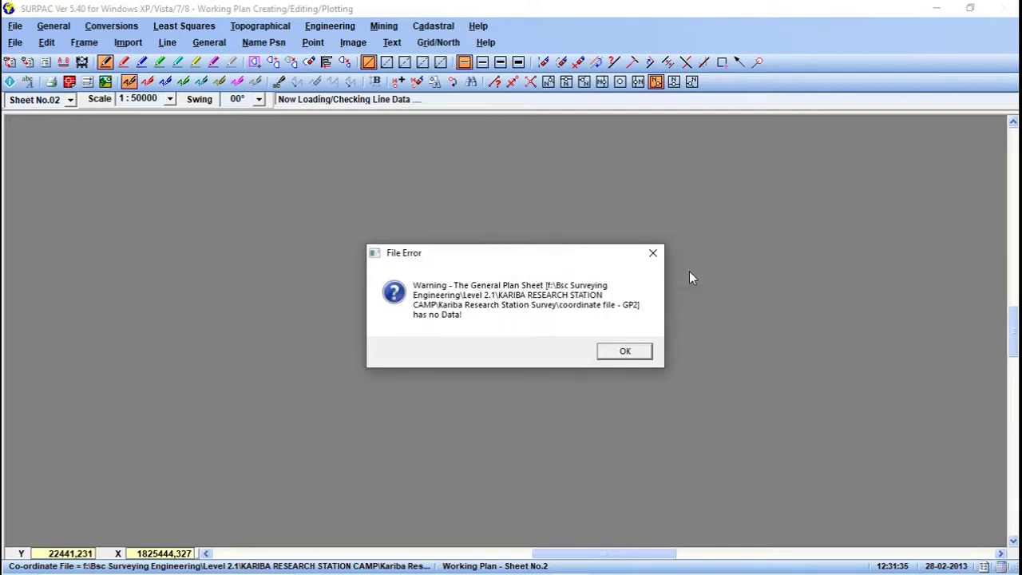
left_click(609, 357)
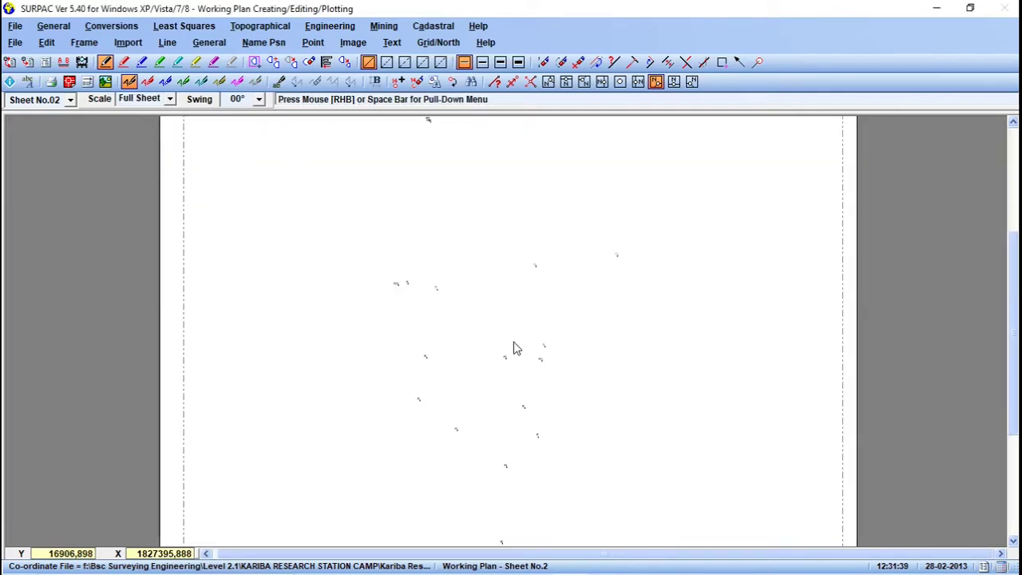
Display Sheet No.02 at Plot Scale and examine the plotted positions of the GATE, P and T points across the sheet.
left_click(169, 98)
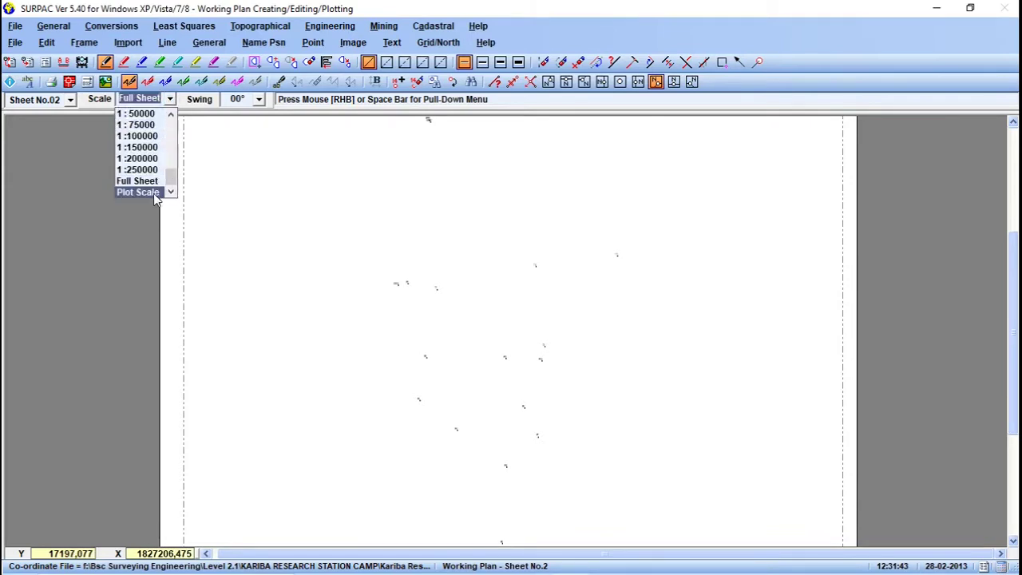
left_click(147, 193)
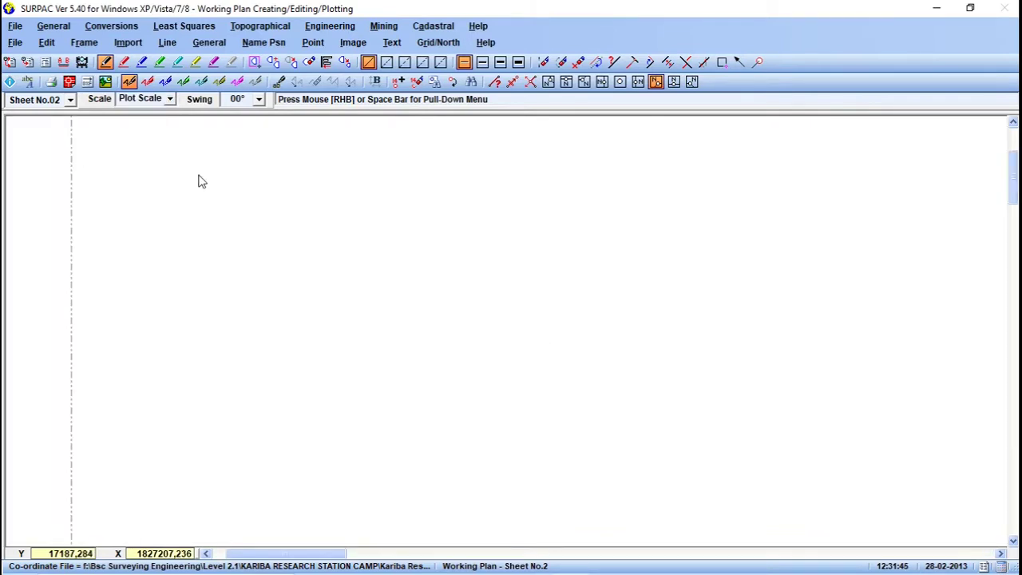
middle_click_drag(725, 392, 438, 297)
middle_click_drag(753, 424, 546, 285)
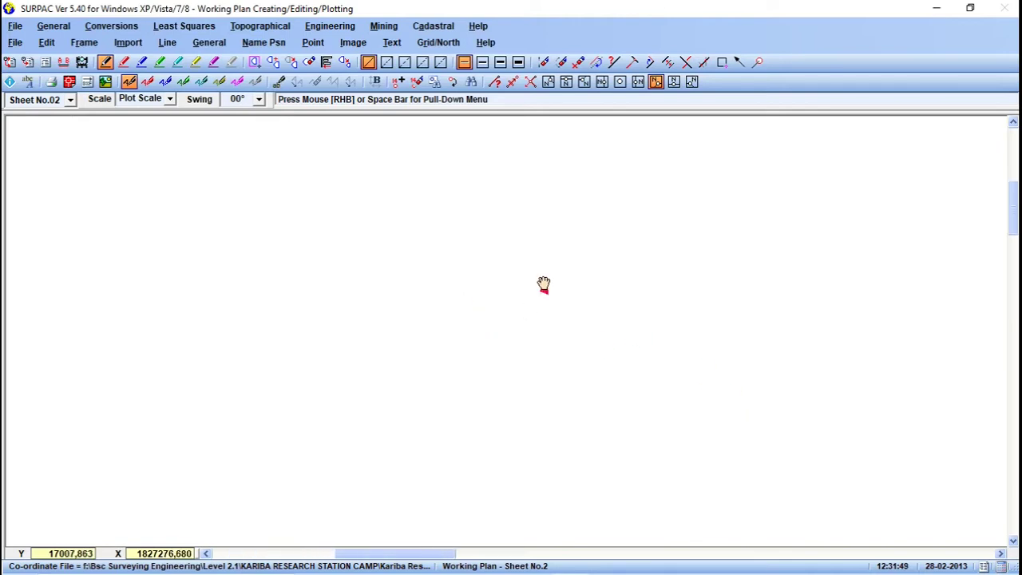
middle_click_drag(727, 408, 562, 326)
middle_click_drag(604, 456, 607, 322)
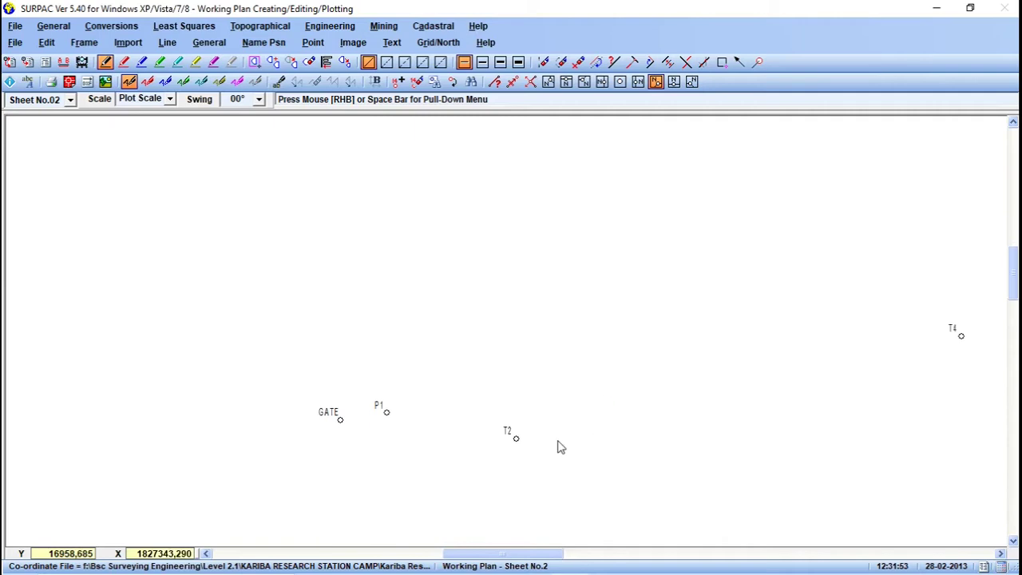
mouse_move(532, 480)
middle_mouse_down()
mouse_move(572, 413)
mouse_move(591, 439)
mouse_move(517, 483)
middle_mouse_up()
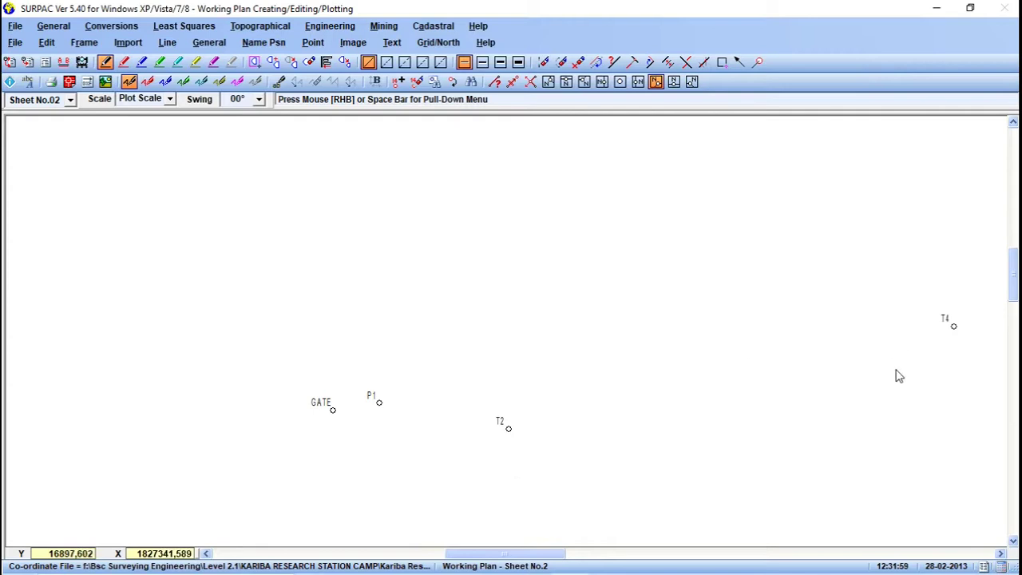
scroll(776, 323, "down", 3)
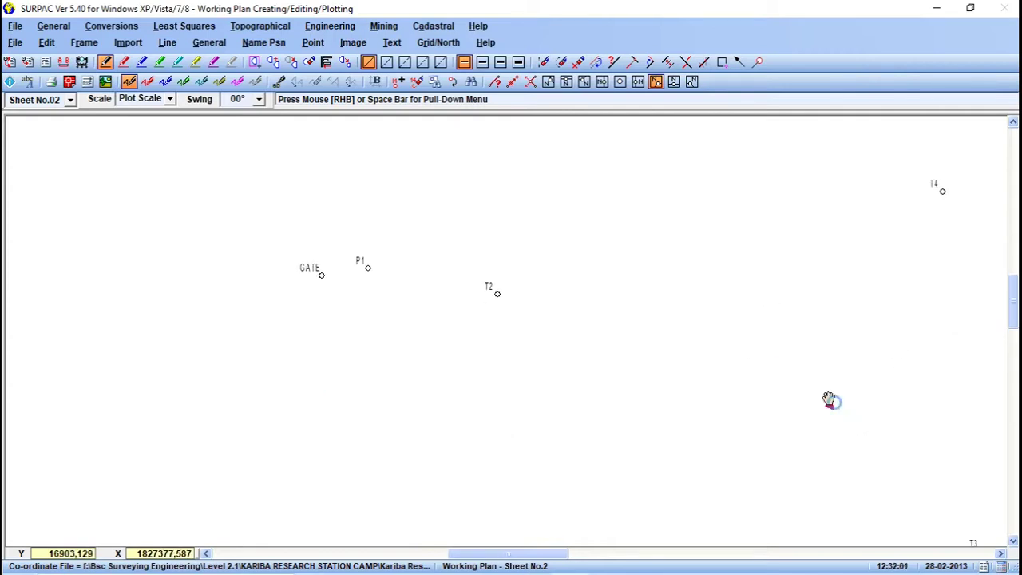
middle_click_drag(832, 399, 735, 286)
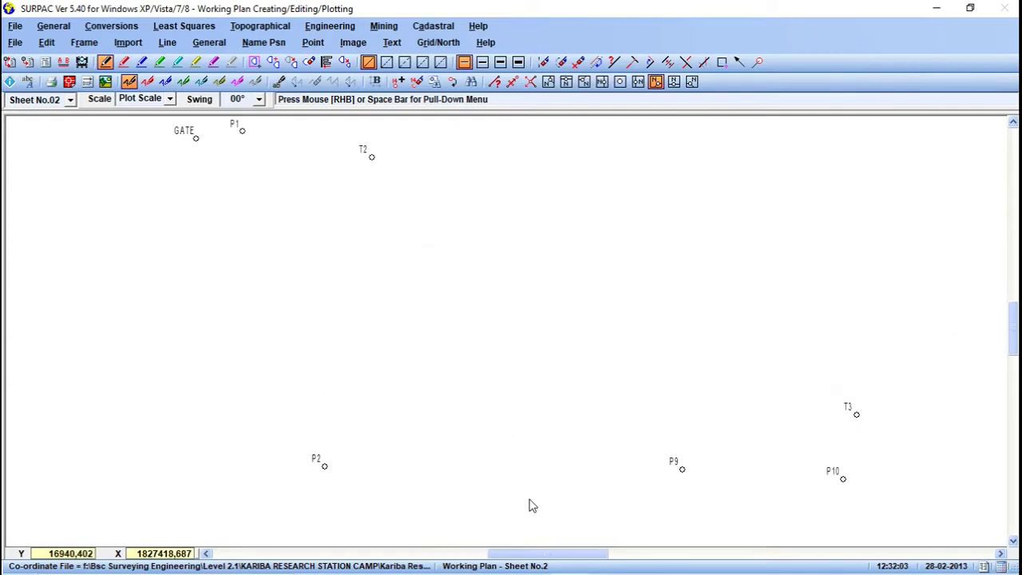
scroll(522, 442, "down", 2)
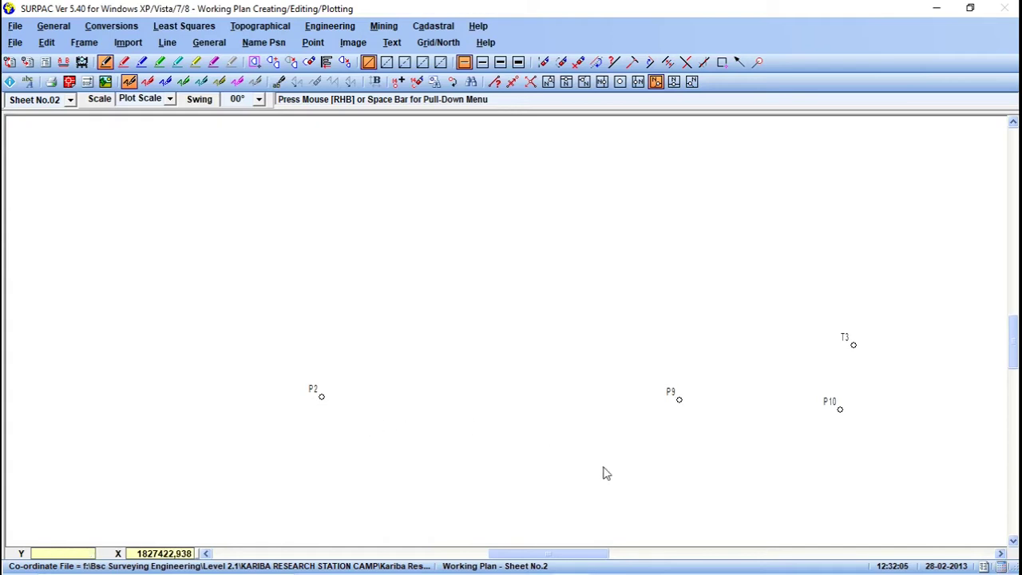
middle_click_drag(609, 476, 606, 320)
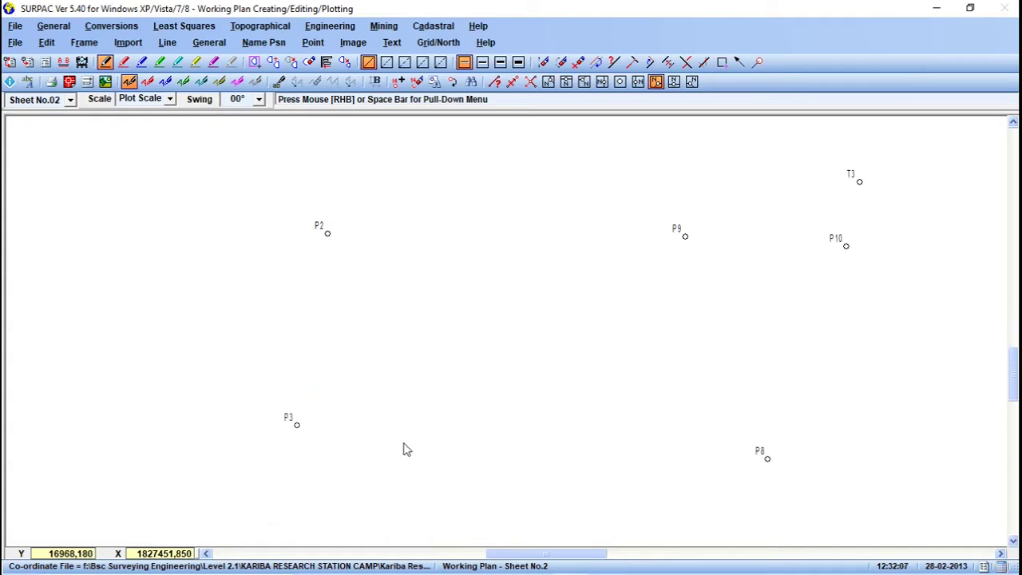
middle_click_drag(524, 488, 514, 386)
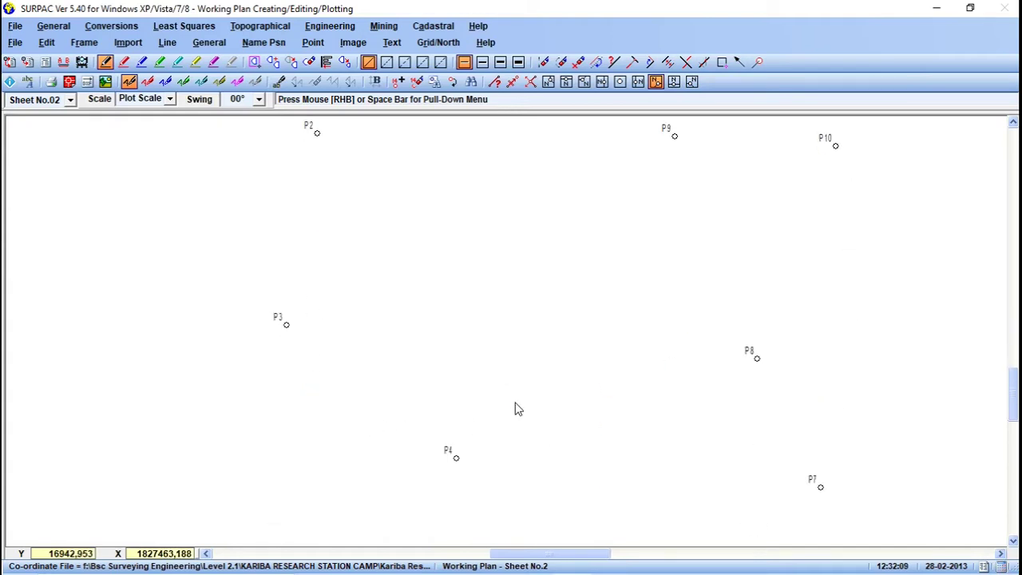
middle_click_drag(520, 487, 492, 343)
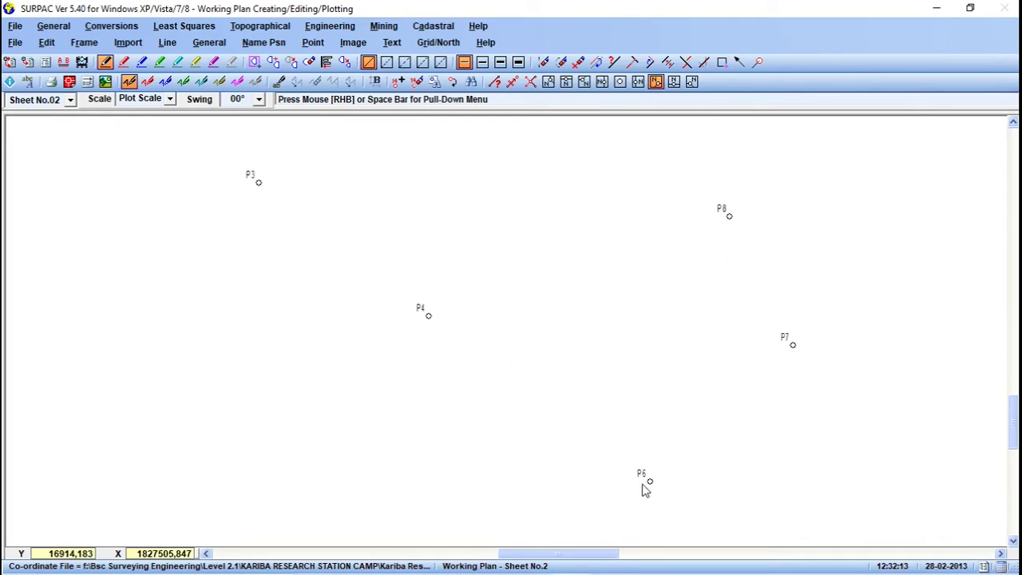
left_click(718, 240)
middle_click_drag(718, 242, 696, 401)
middle_click_drag(796, 214, 771, 343)
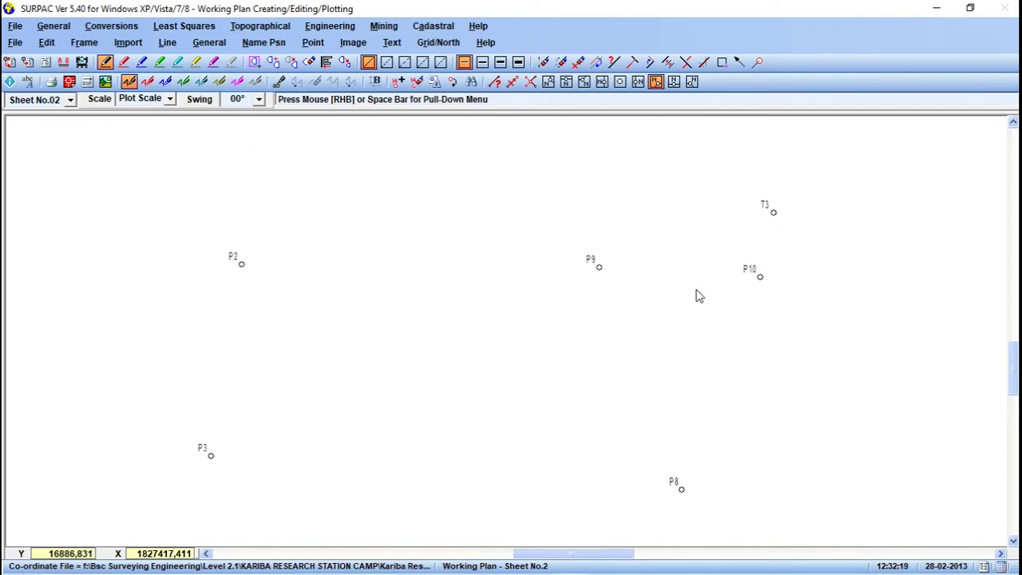
middle_click_drag(765, 320, 708, 481)
middle_click_drag(715, 314, 718, 391)
middle_click_drag(810, 303, 608, 335)
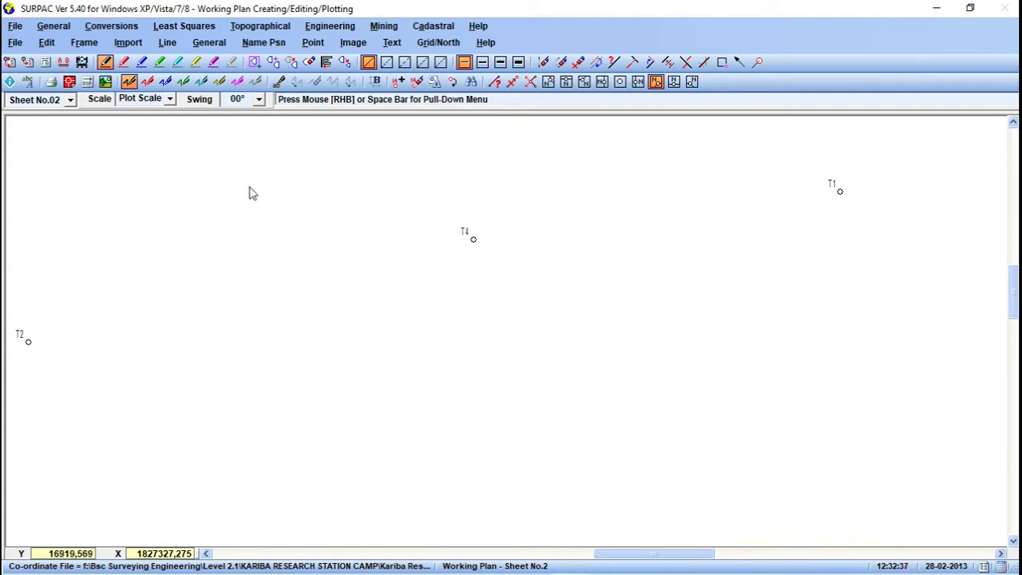
Unload the Working Plan programme and minimize the co-ordinate file window to reach the desktop.
left_click(14, 42)
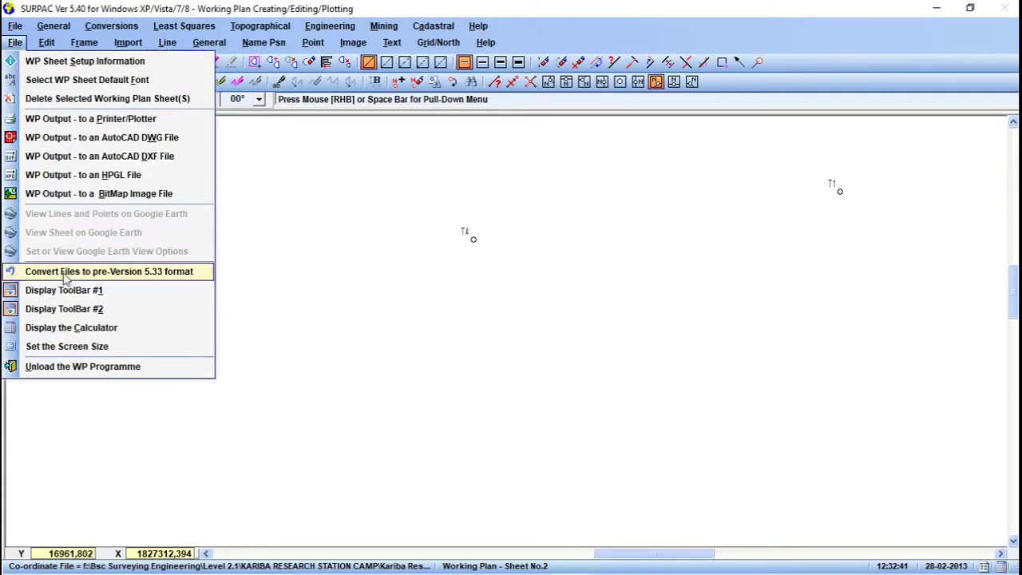
left_click(85, 366)
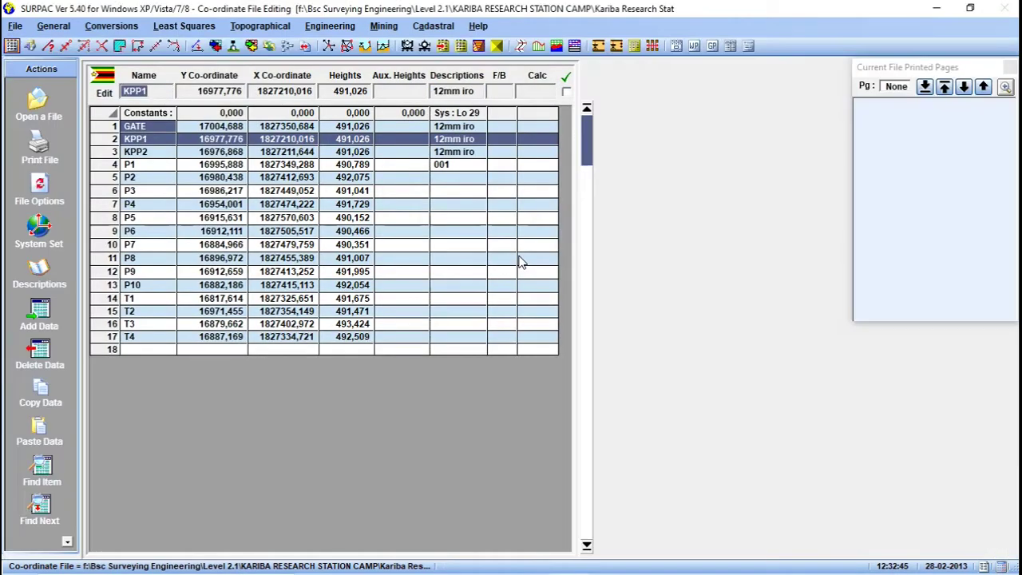
left_click(937, 8)
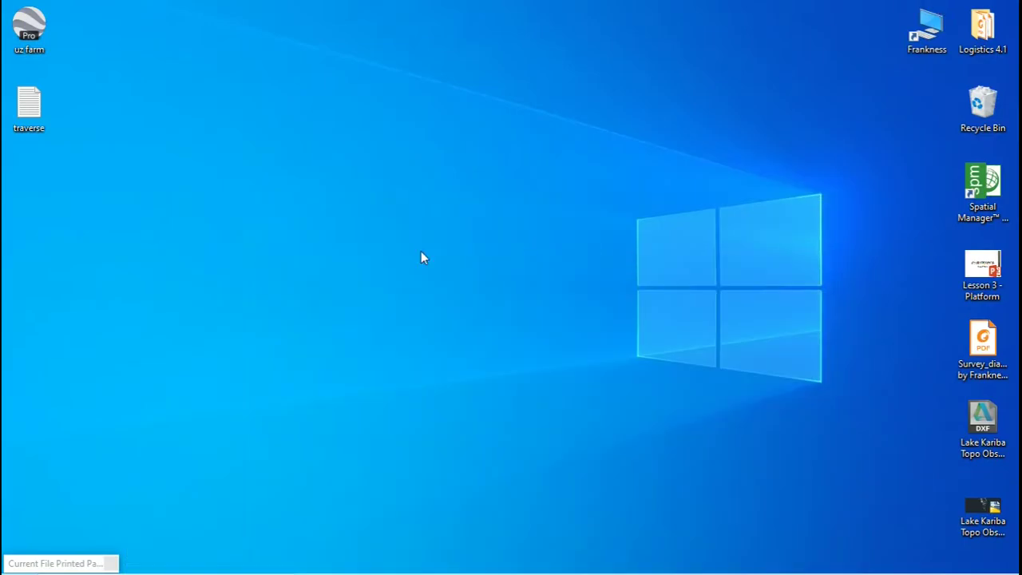
Open the exported traverse text file from the desktop in Notepad and review the listing down to the closure results at its end.
double_click(25, 115)
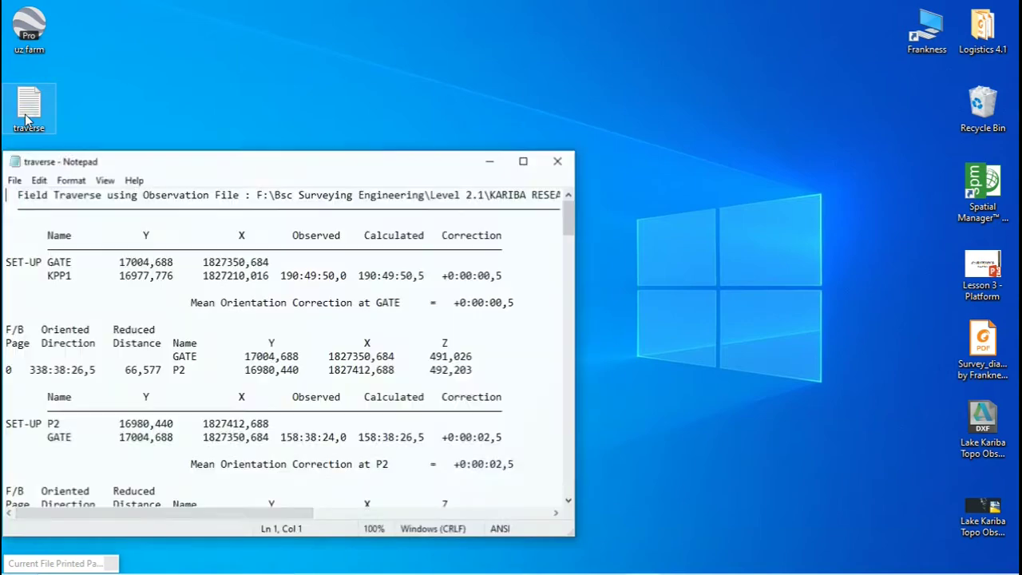
left_click(523, 161)
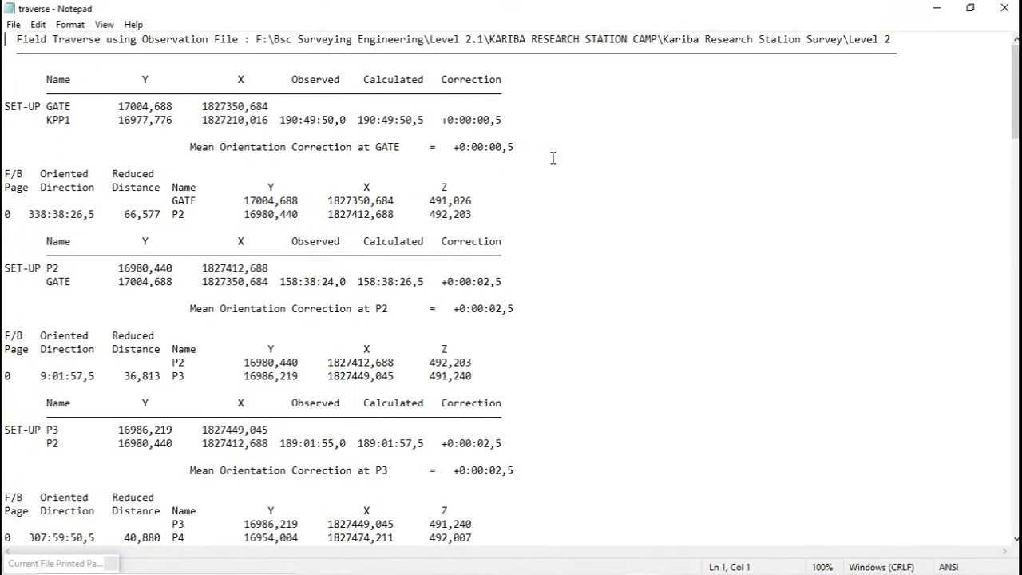
left_click_drag(1015, 104, 1017, 481)
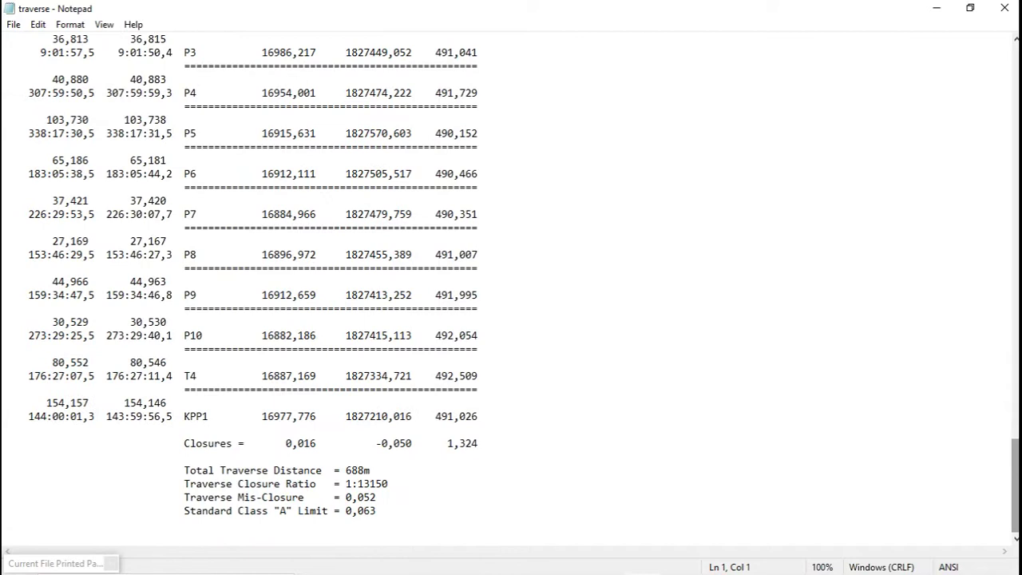